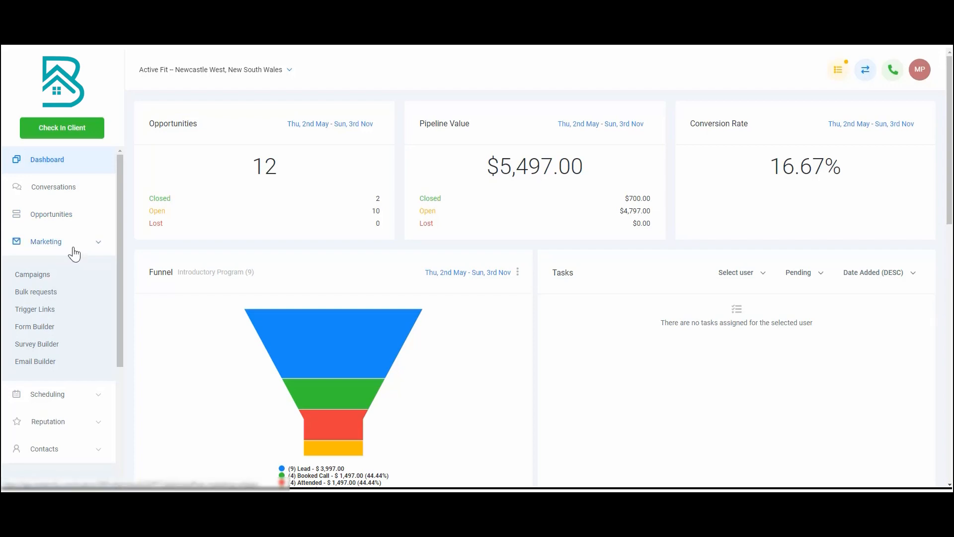
Open the Manual Actions page for contacts to view the pending tasks
scroll(72, 259, down, 3)
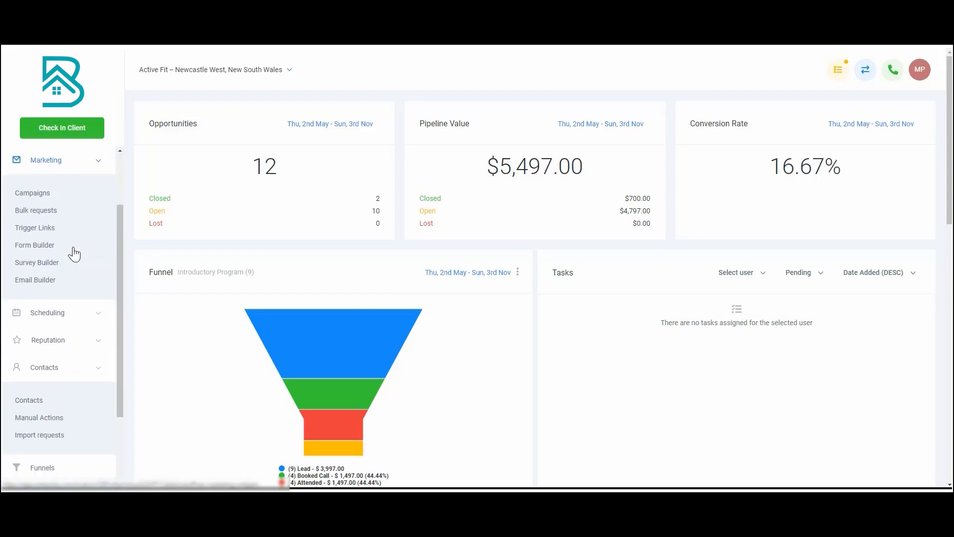
scroll(63, 313, up, 1)
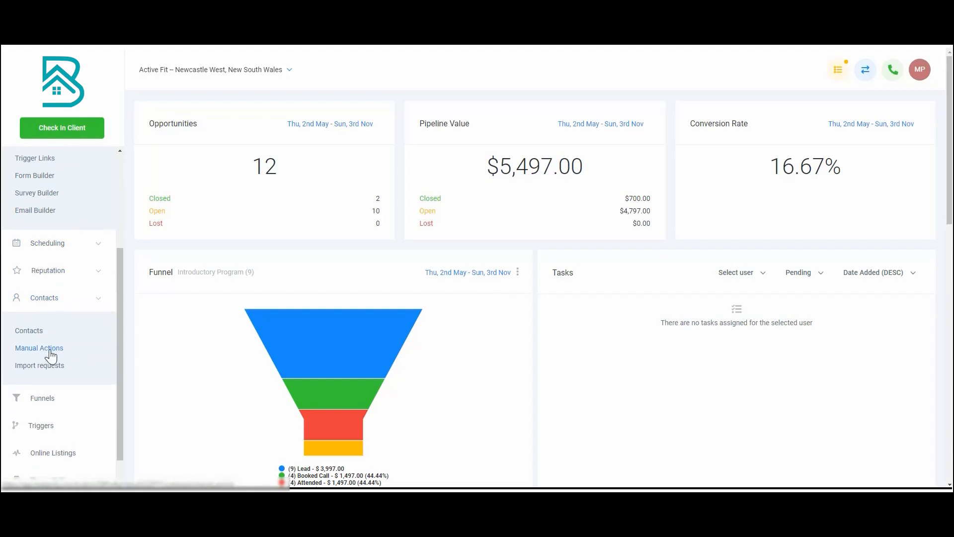
click(51, 352)
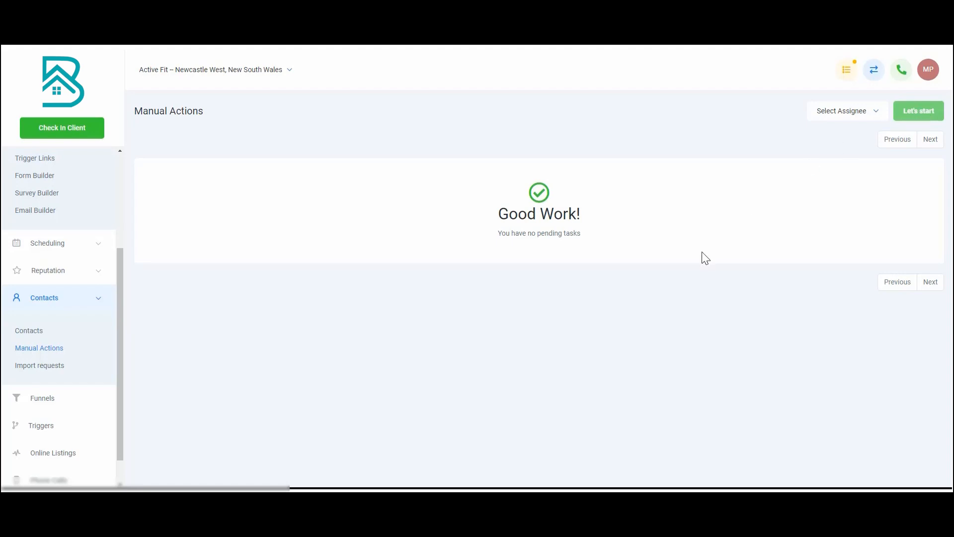
Create a new campaign named "Manual Actions Demo Campaign" and set its status to Published
scroll(73, 326, up, 3)
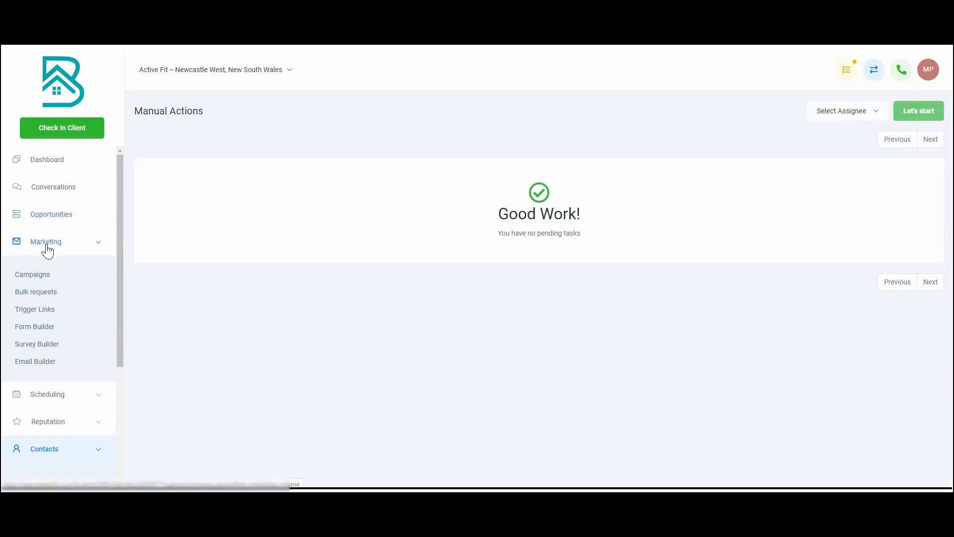
click(44, 277)
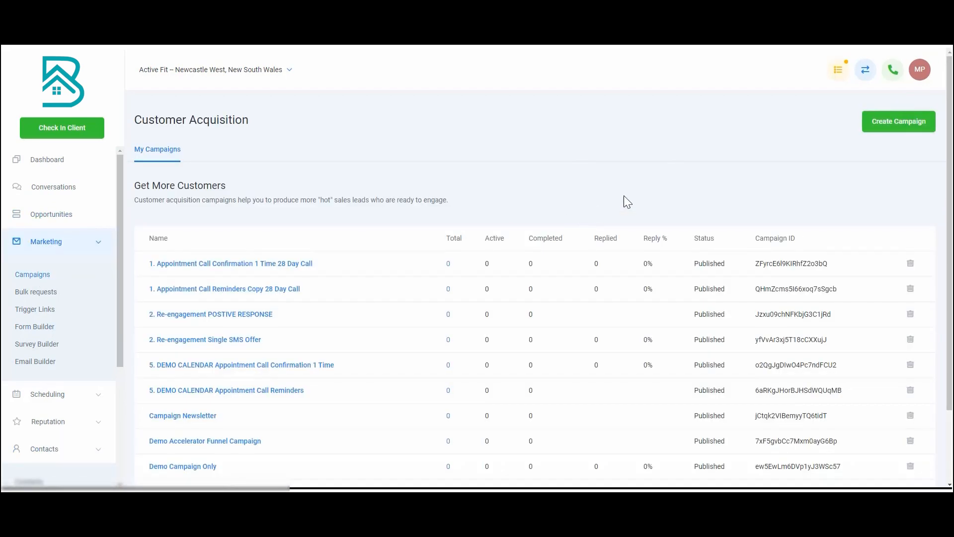
click(886, 130)
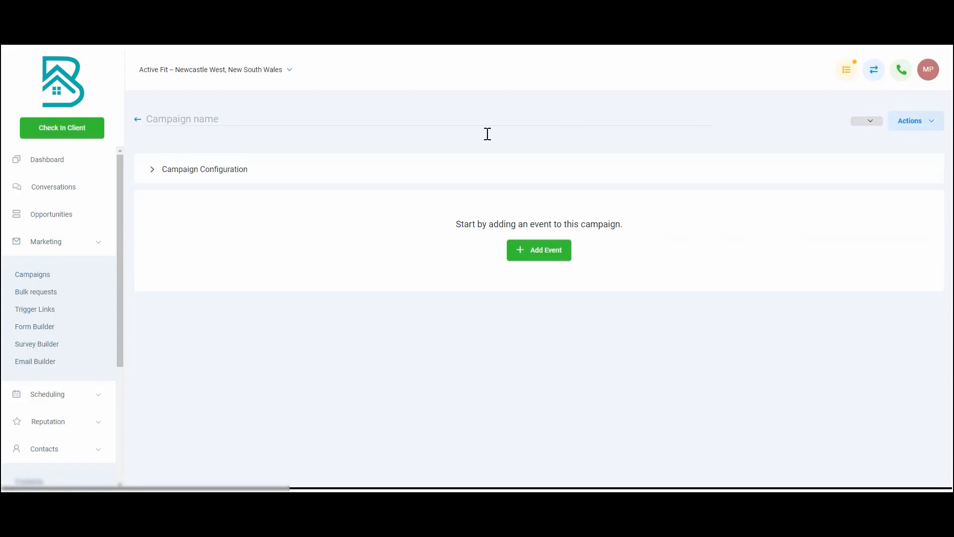
triple_click(209, 118)
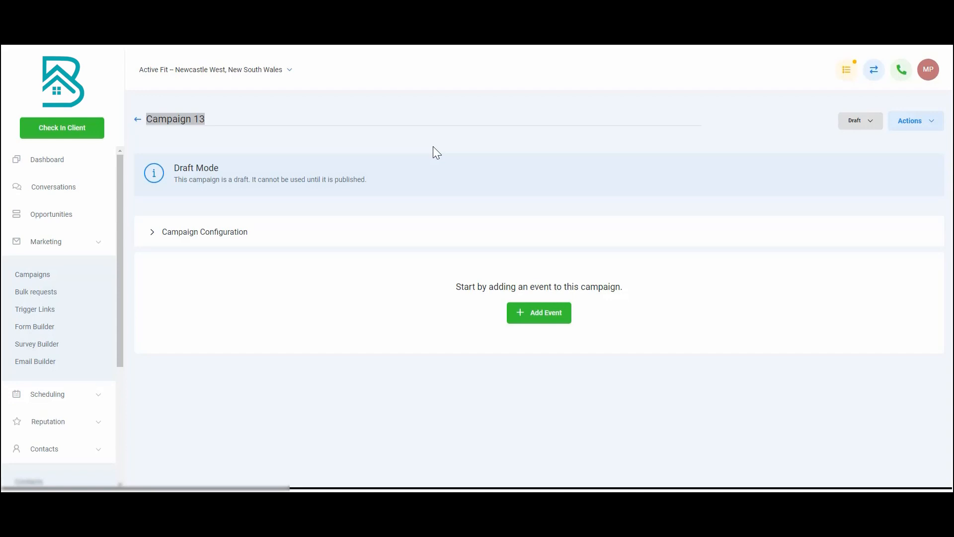
text(Manual Actions)
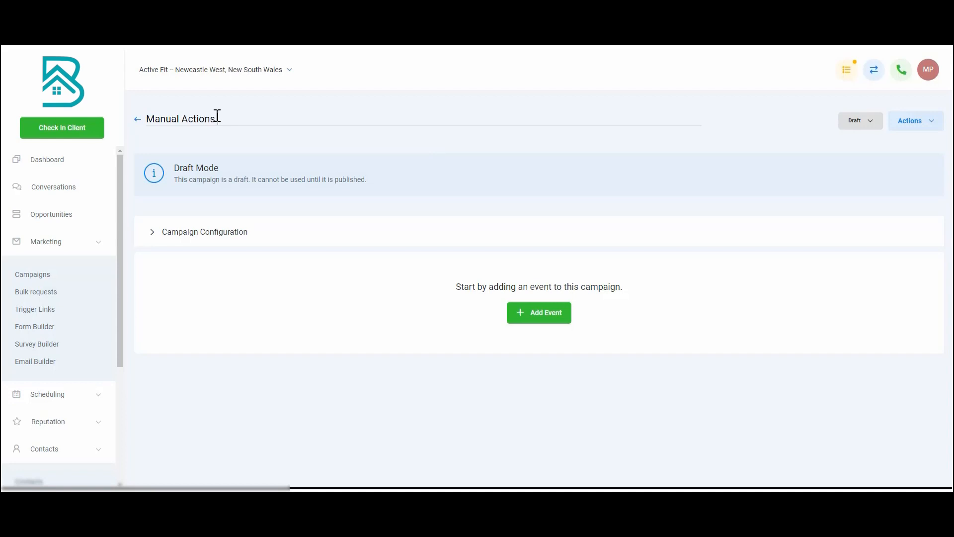
text( Demo Campaign)
click(860, 121)
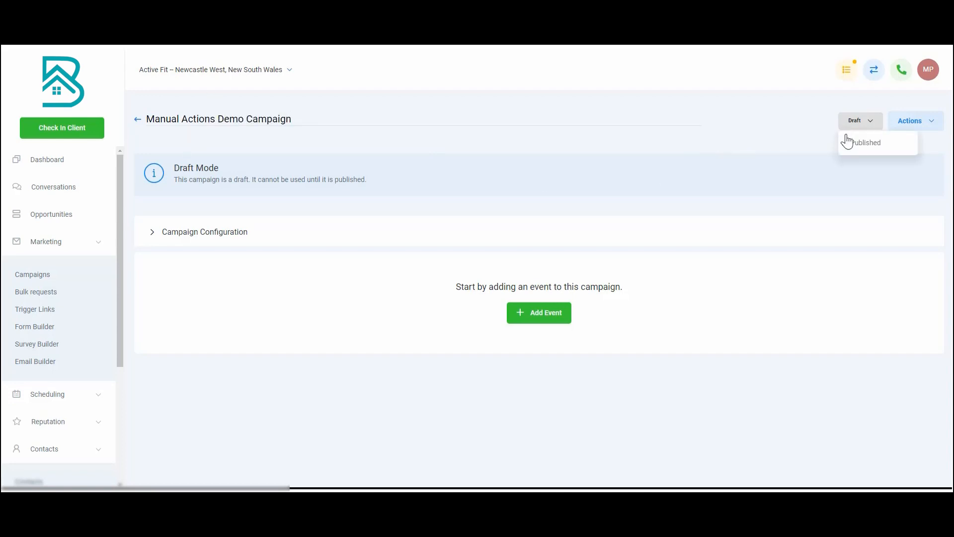
click(848, 143)
Fill in the sender's e-mail address and sender name in the campaign configuration
click(151, 172)
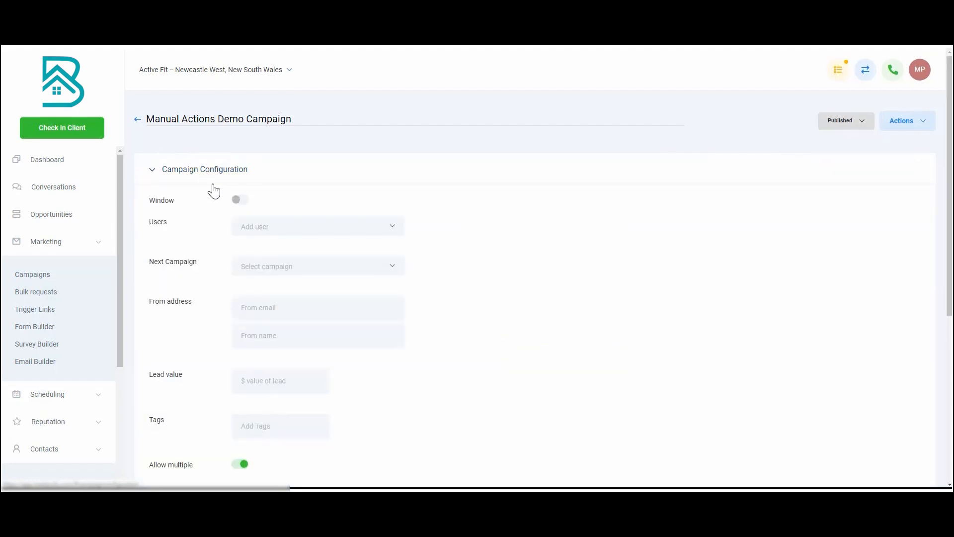
scroll(280, 282, down, 1)
click(283, 277)
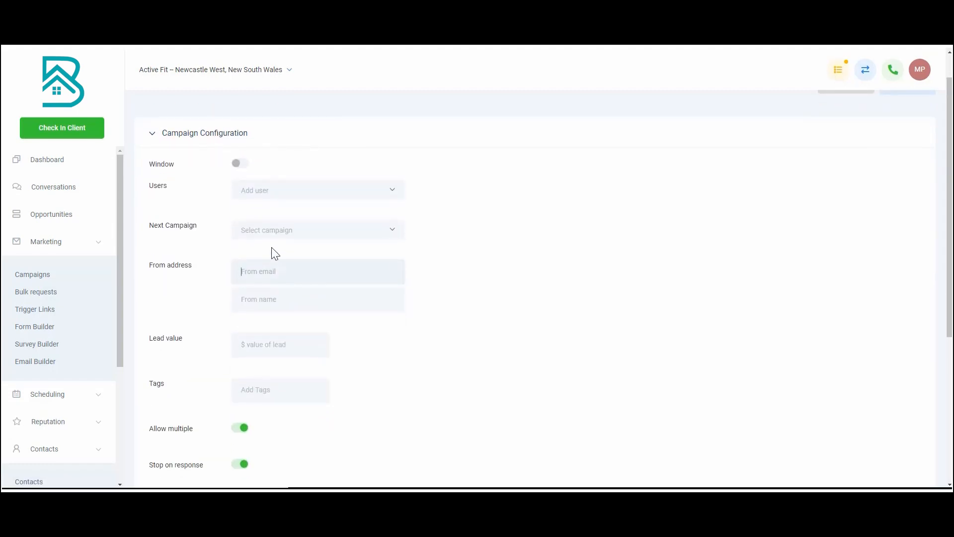
text(your)
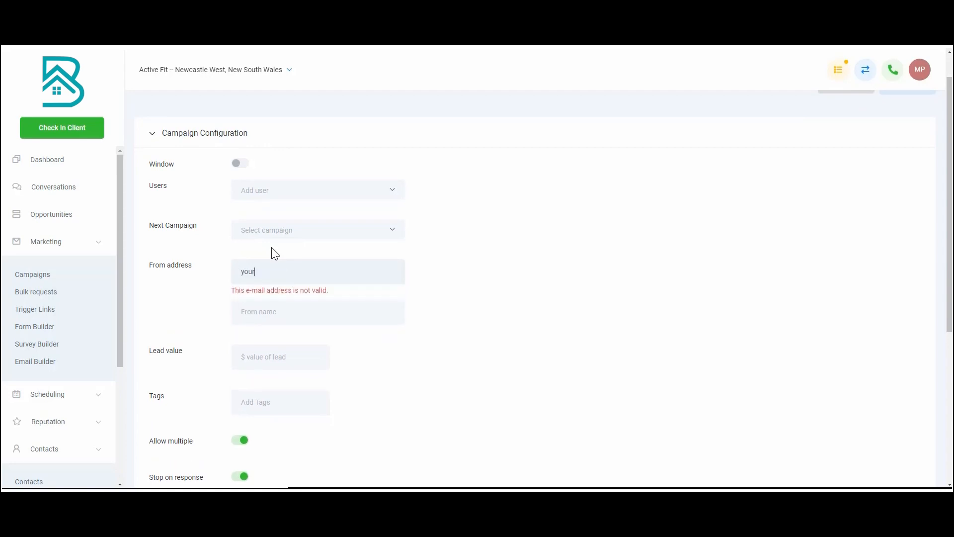
text(name@yourbuisiness.com)
click(324, 295)
text(You Name)
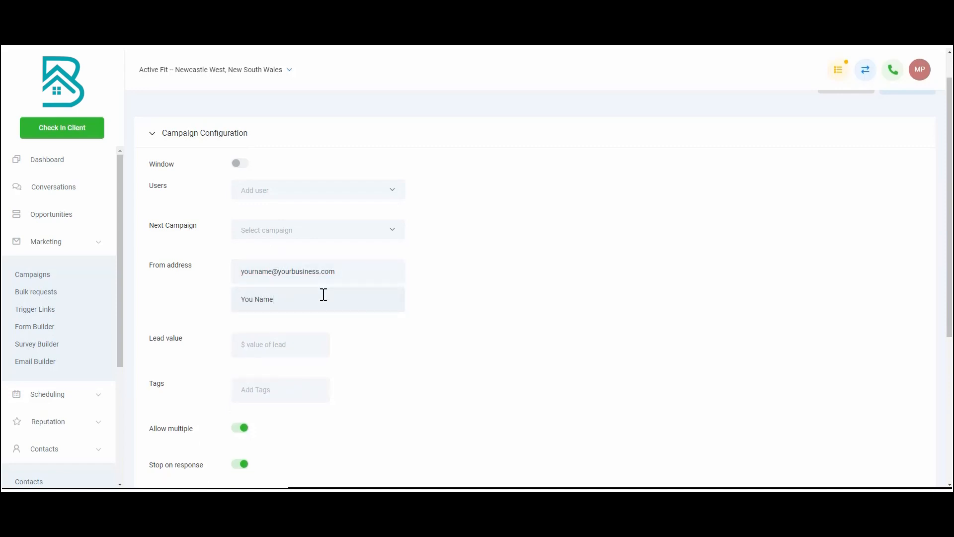
click(254, 300)
text(r)
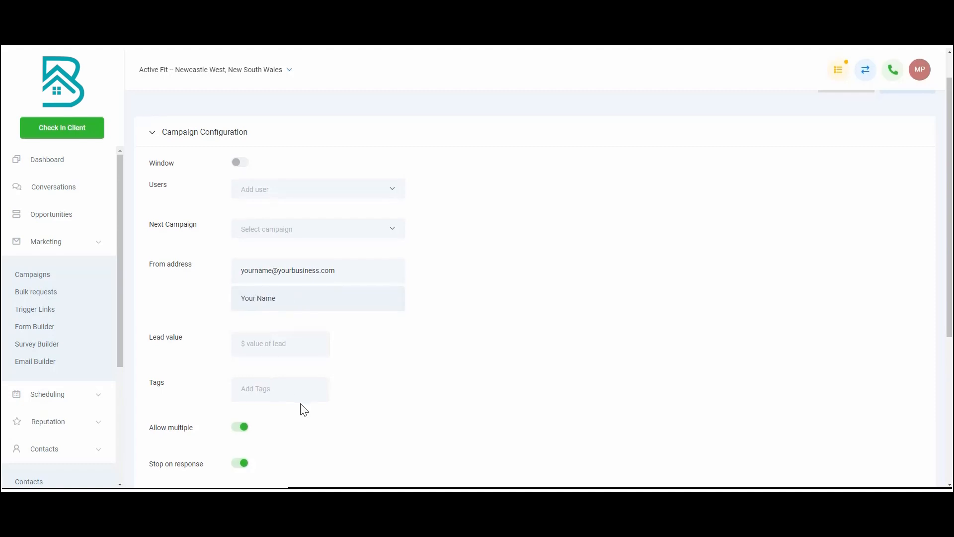
Turn off Stop on response for the campaign and save the configuration
scroll(302, 405, down, 2)
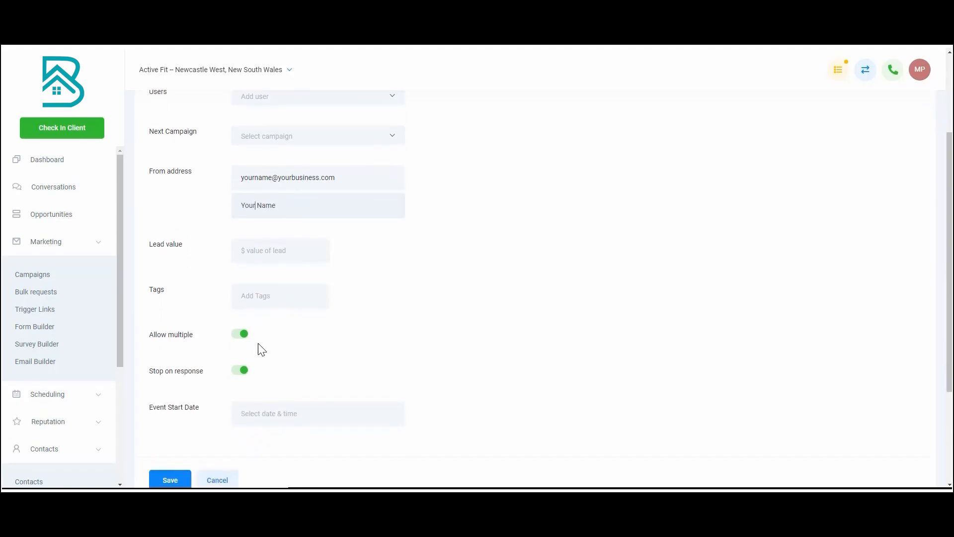
click(240, 372)
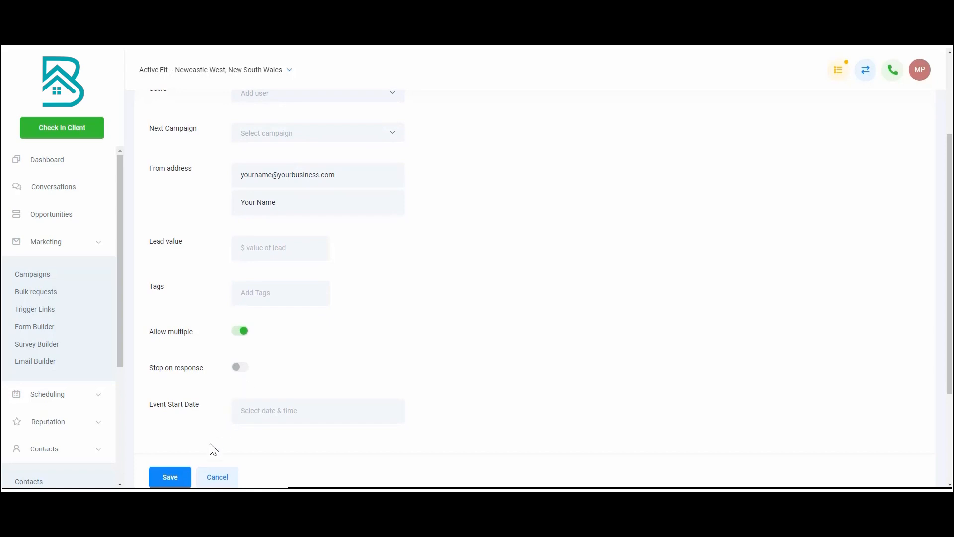
click(167, 477)
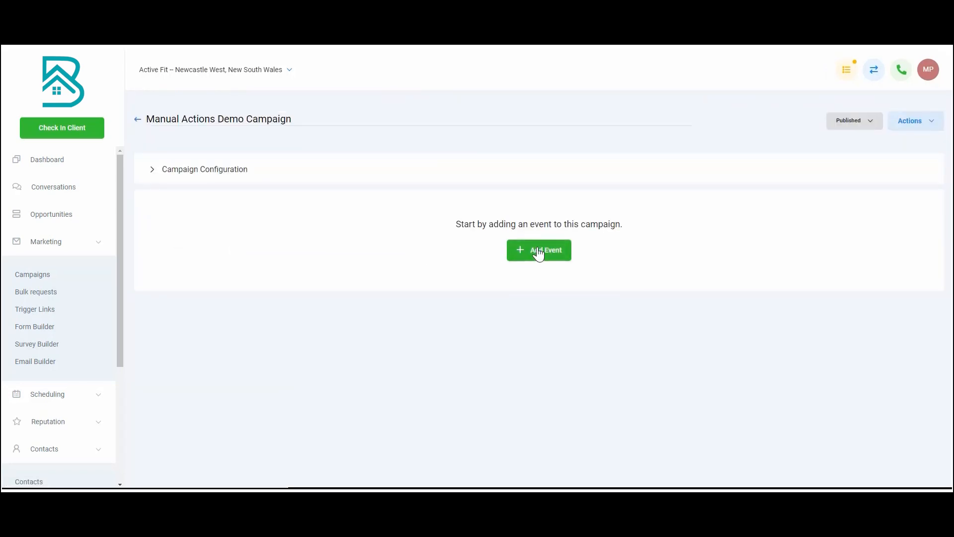
Add an email event to the campaign with subject "Demo Email" and body "Test email", and save it
click(546, 256)
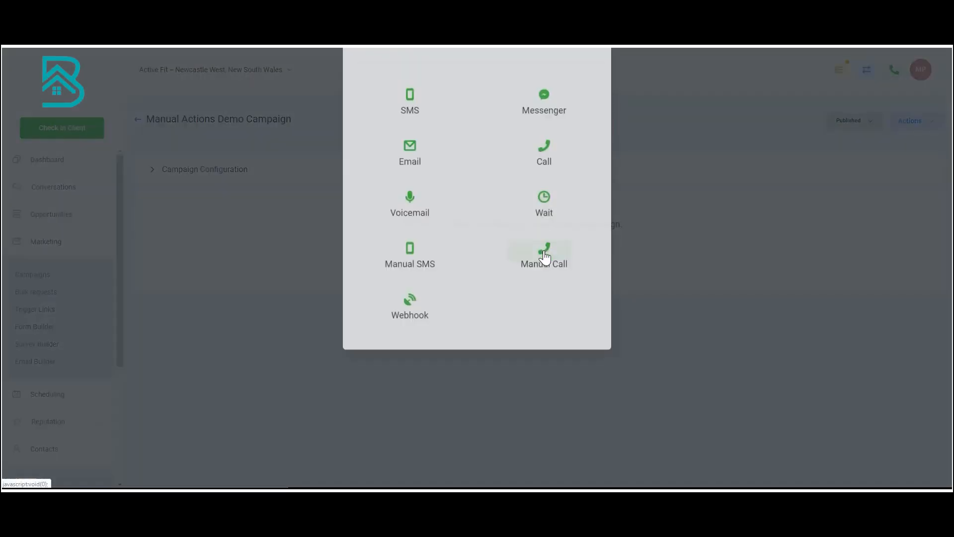
click(410, 185)
click(303, 171)
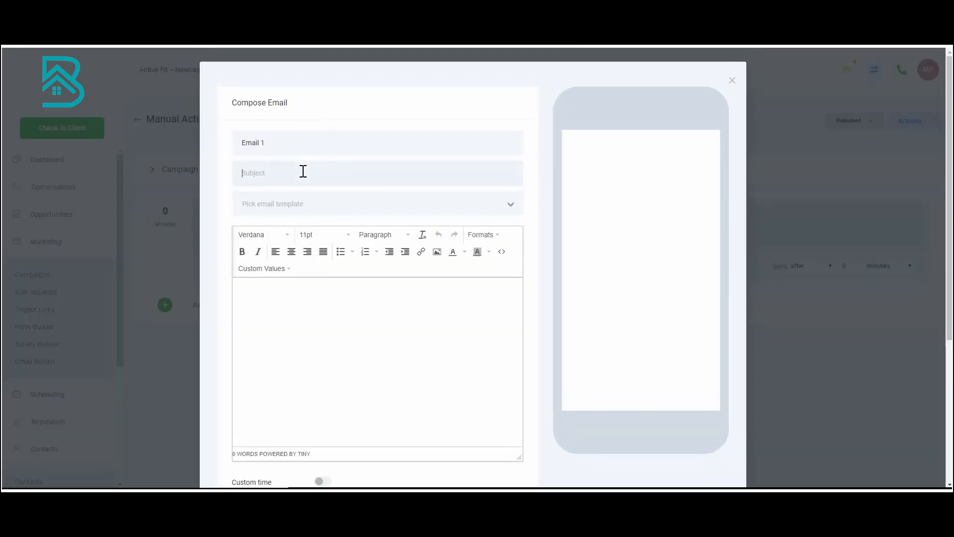
text(Demo Eamil)
key(BackSpace)
key(BackSpace)
key(BackSpace)
key(BackSpace)
text(mail)
text(Test email)
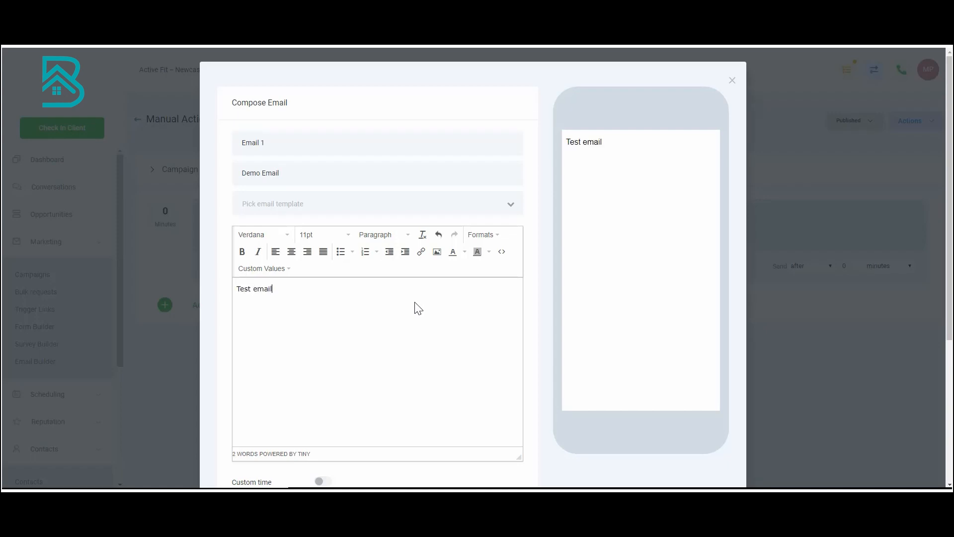
scroll(412, 307, down, 5)
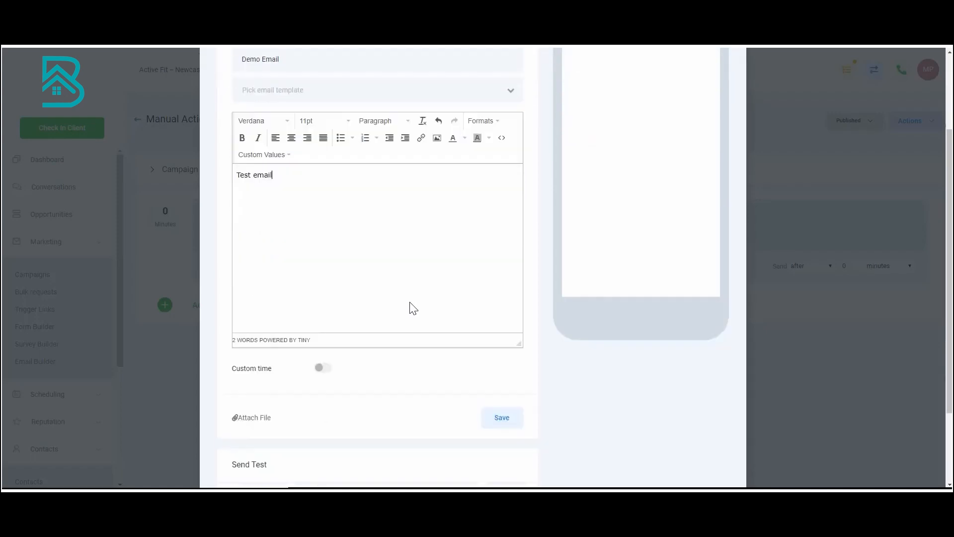
click(495, 314)
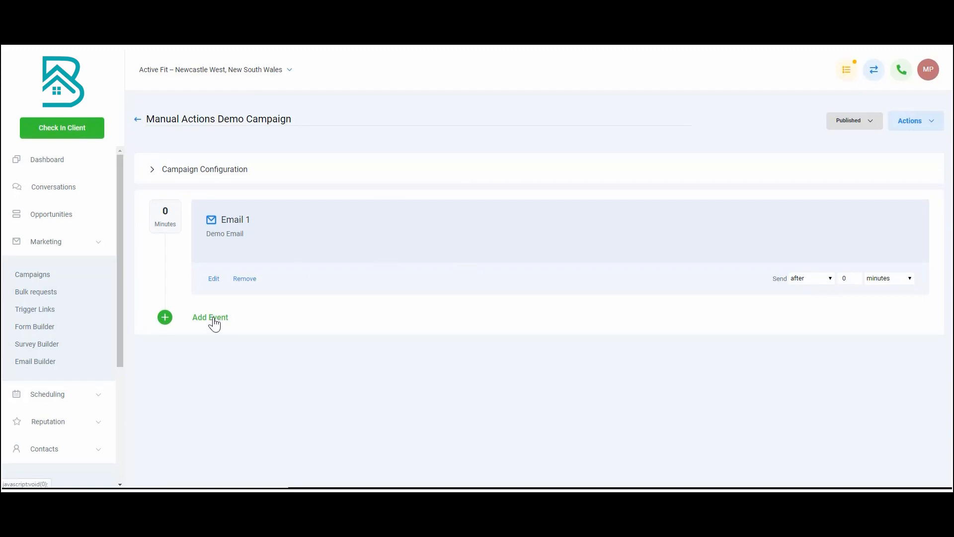
Add a voicemail event using the audio file 2019.11.02 - 13.57.31 and briefly play the recording
click(216, 322)
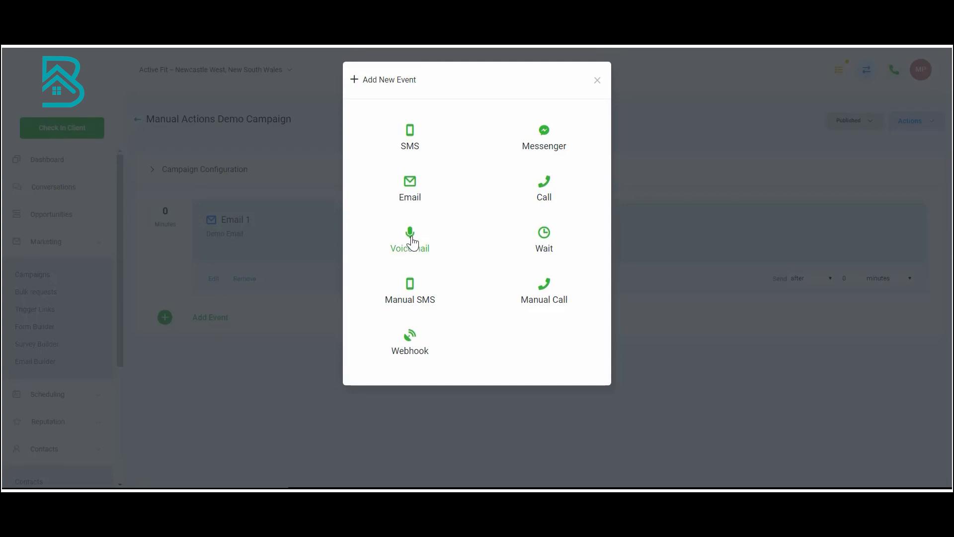
click(412, 242)
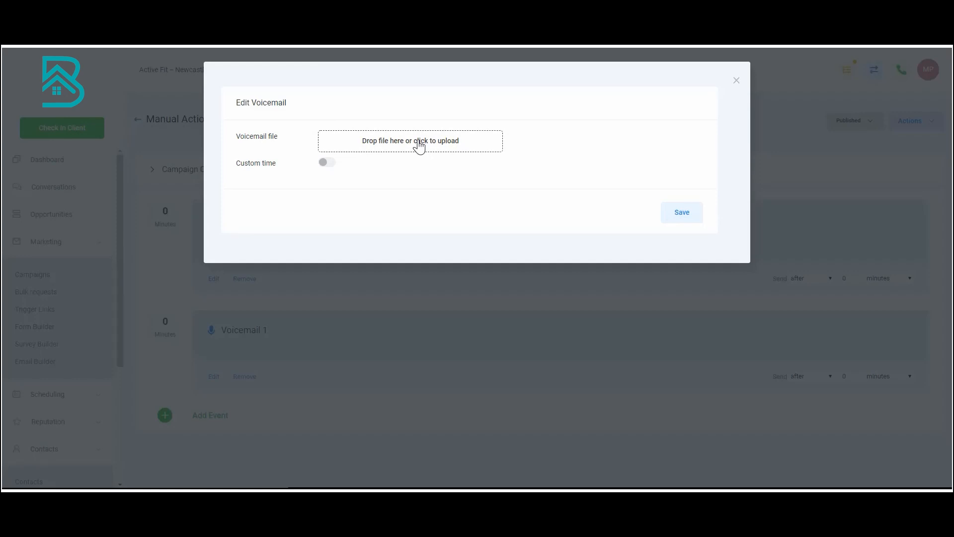
click(419, 144)
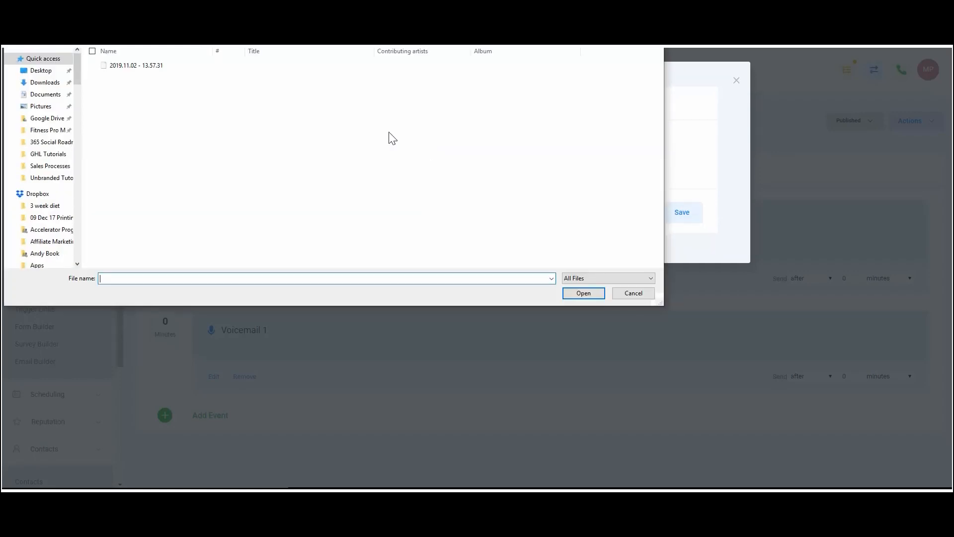
click(149, 66)
click(582, 293)
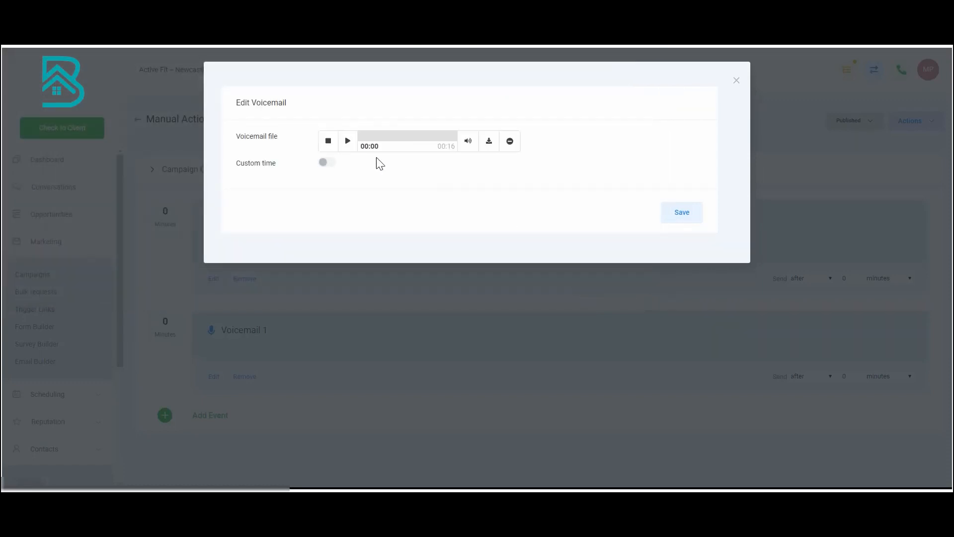
click(347, 142)
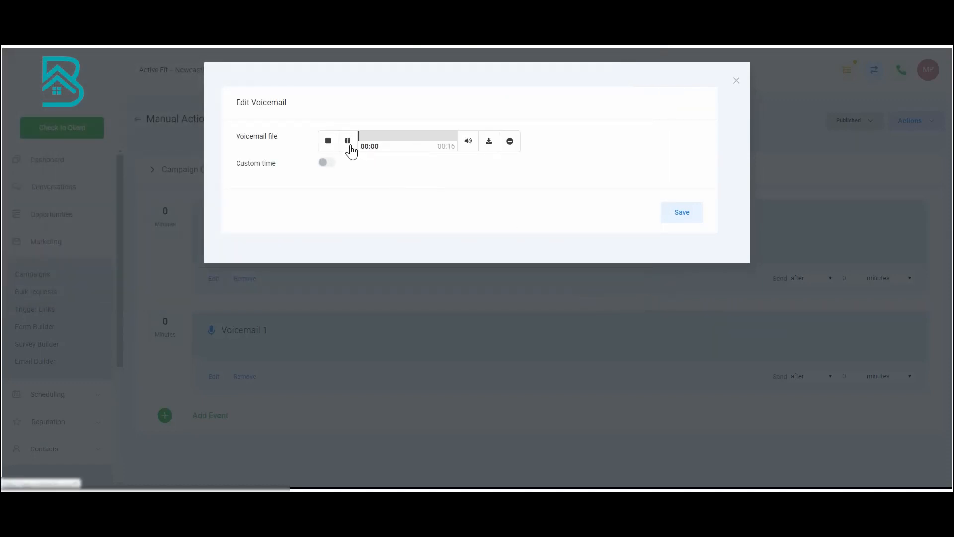
click(348, 144)
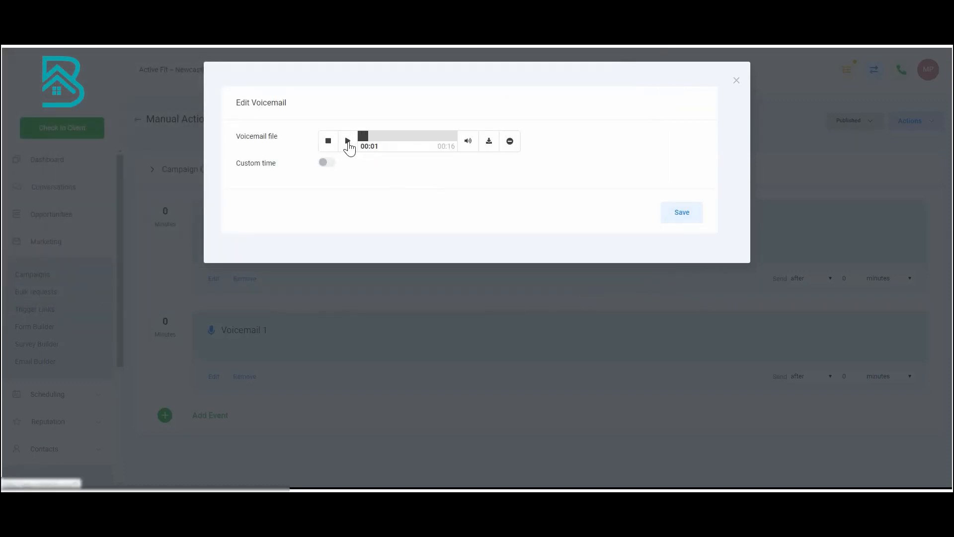
Enable custom time on the voicemail with condition When, exclude Saturday and Sunday, and save the event
click(329, 164)
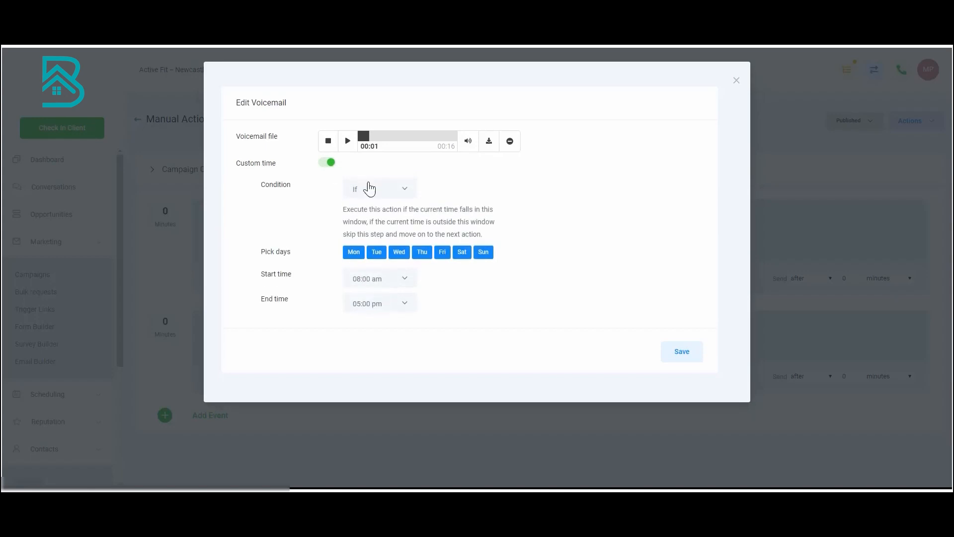
click(393, 193)
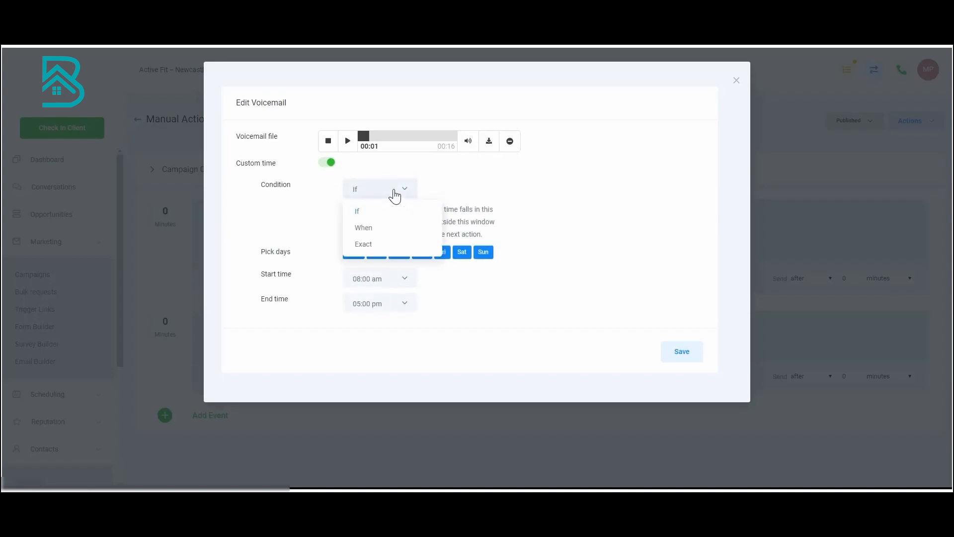
click(364, 228)
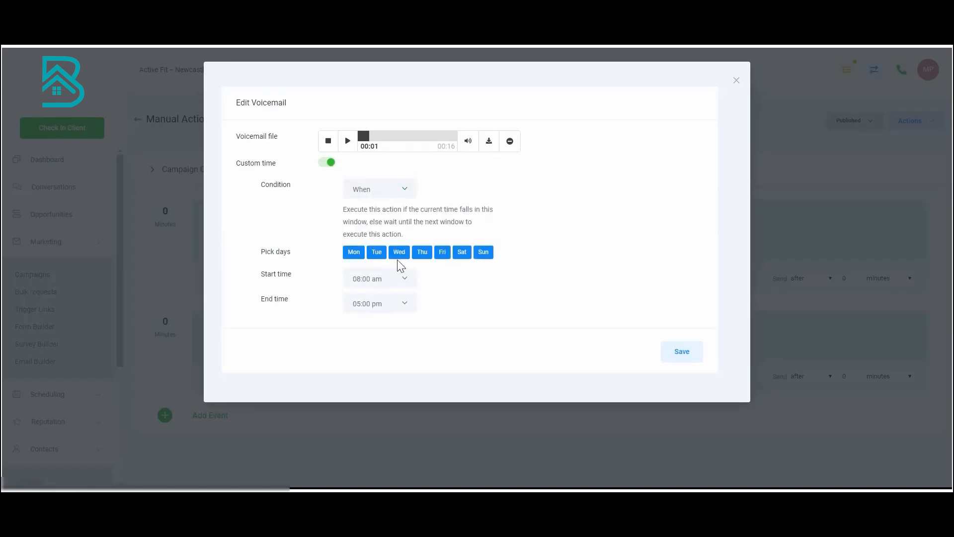
click(464, 254)
click(477, 253)
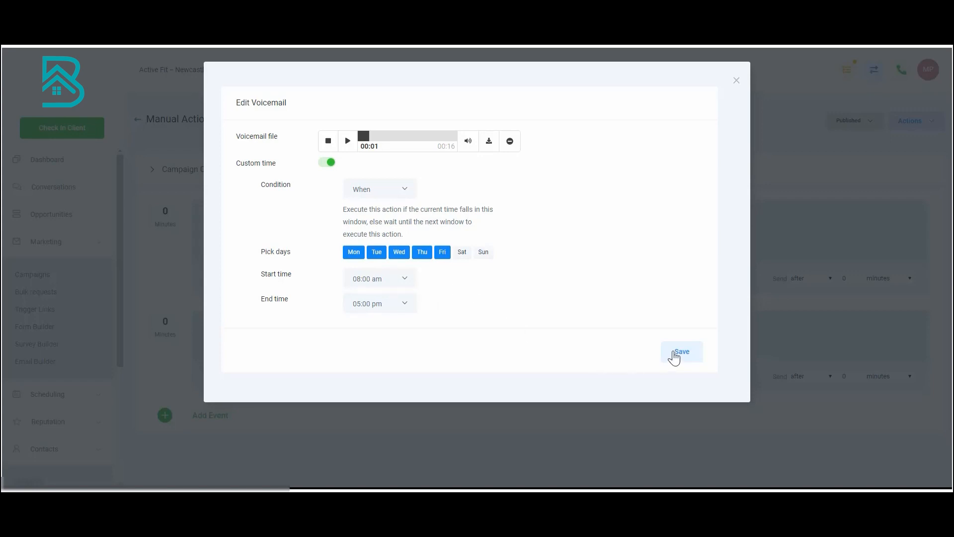
click(699, 356)
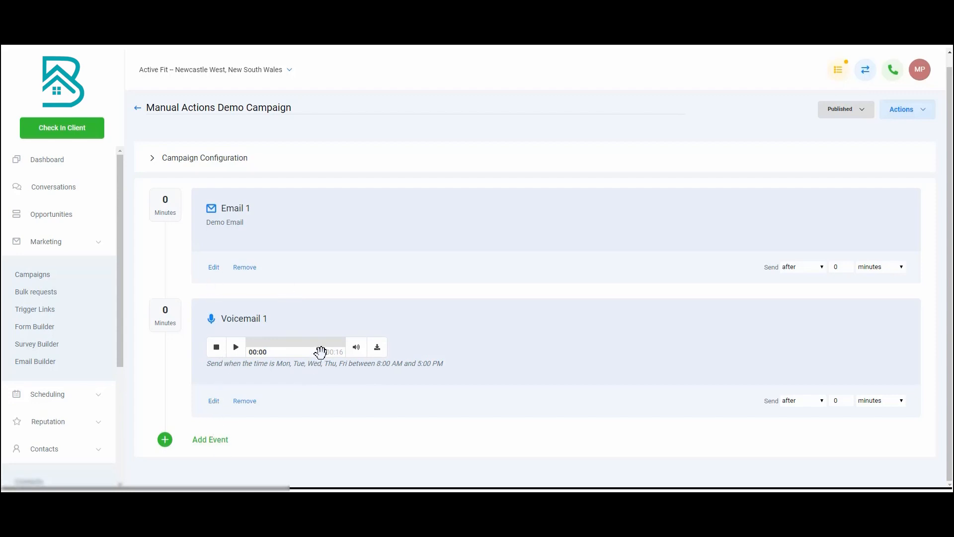
Add a manual SMS event and begin its message with "Hi {{contact.first_name}}," using the contact first name custom value
click(215, 442)
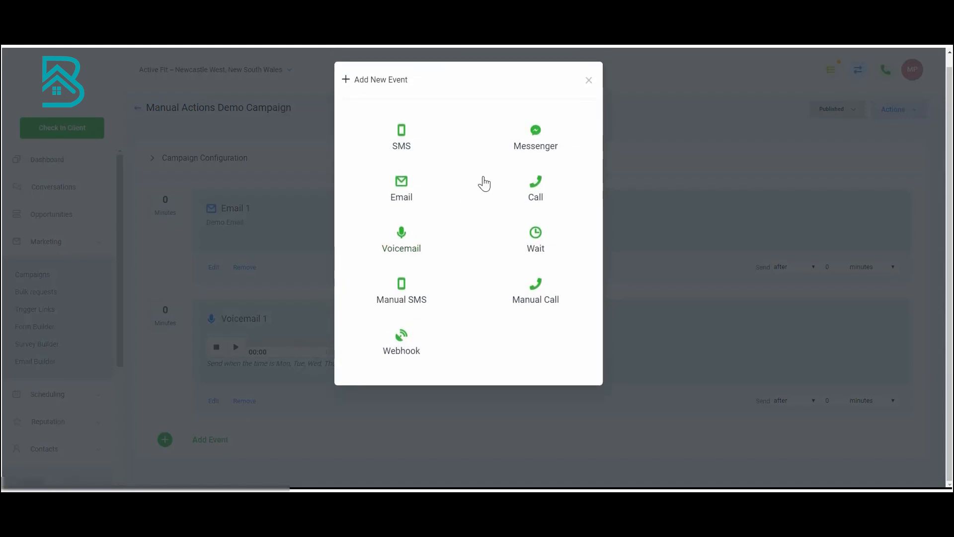
click(402, 295)
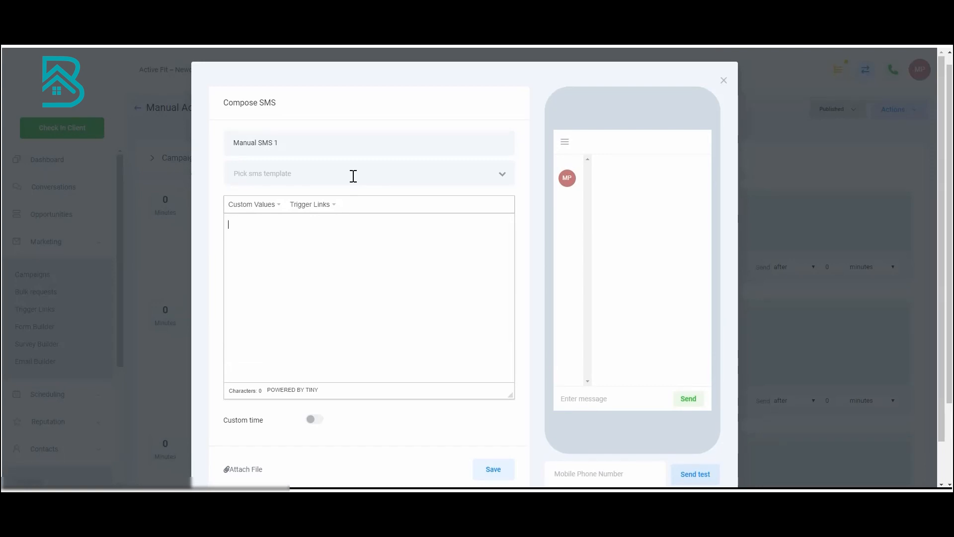
text(Hi)
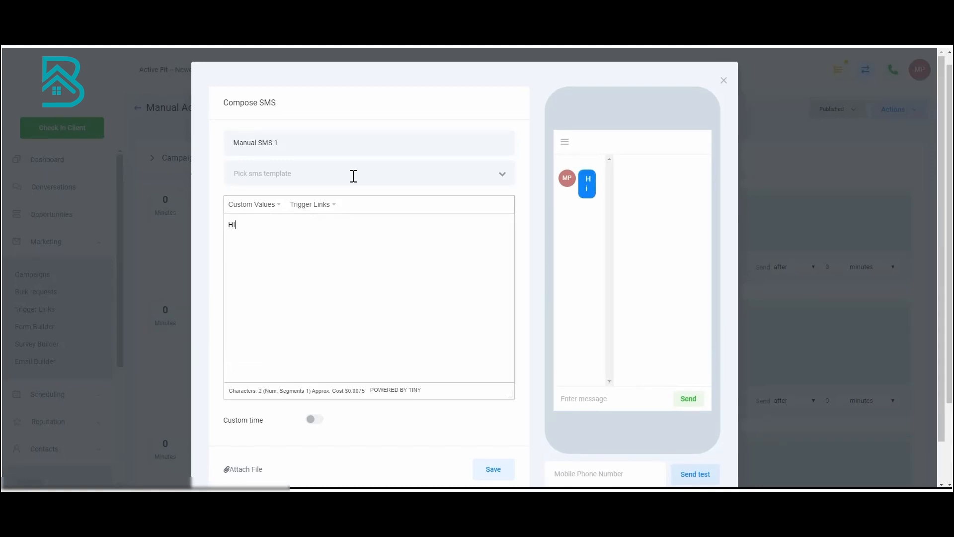
click(269, 207)
mouse_move(304, 222)
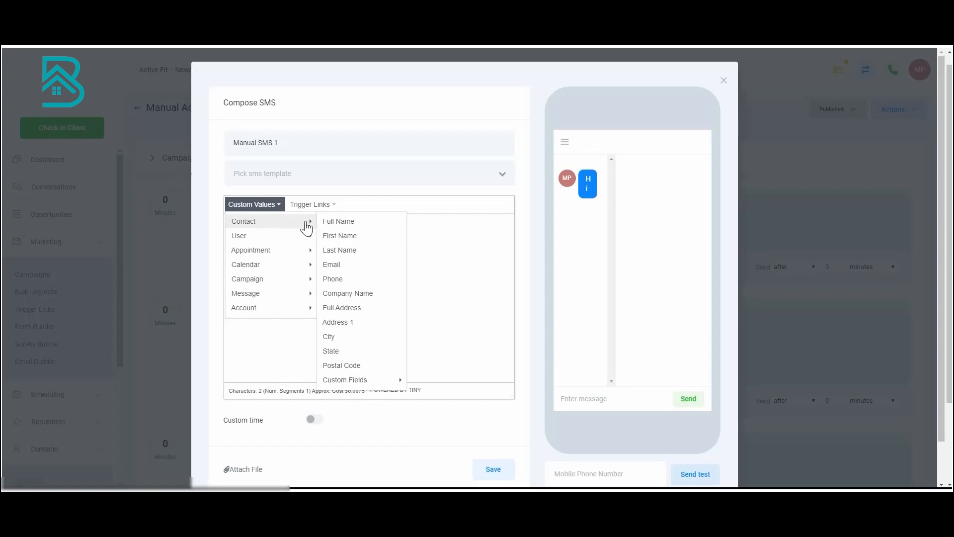
click(336, 241)
text(, )
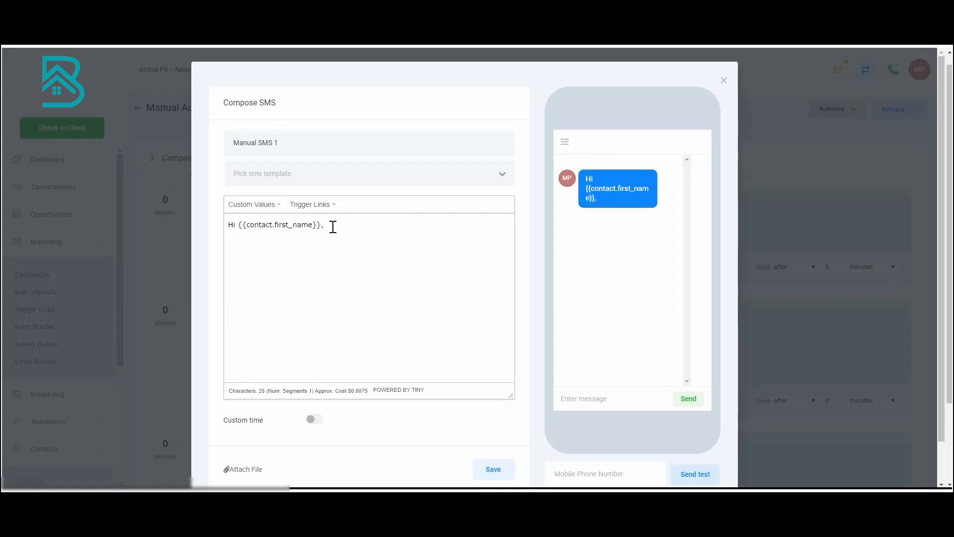
text(thansk for your message)
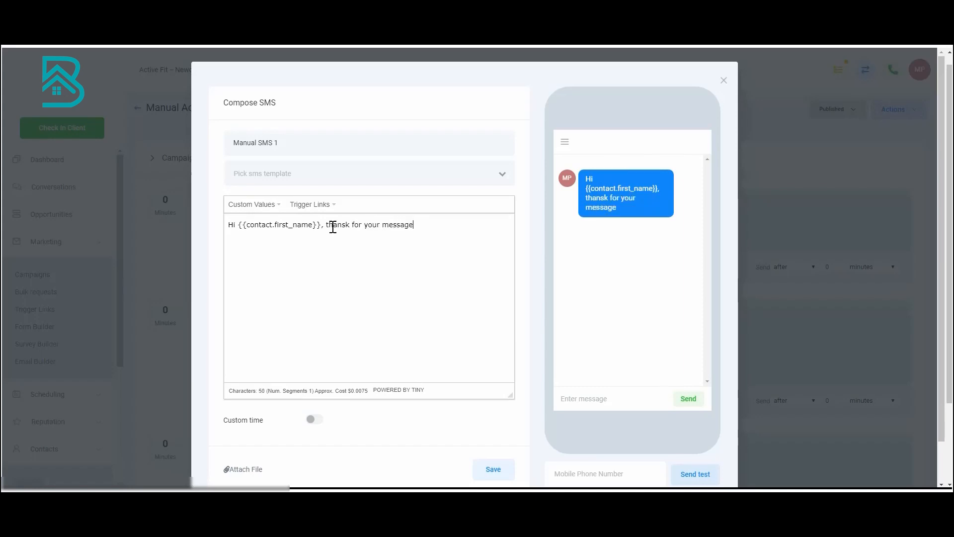
Complete the SMS message with "thanks for your message" and save the event
click(347, 225)
key(BackSpace)
key(Right)
text(s)
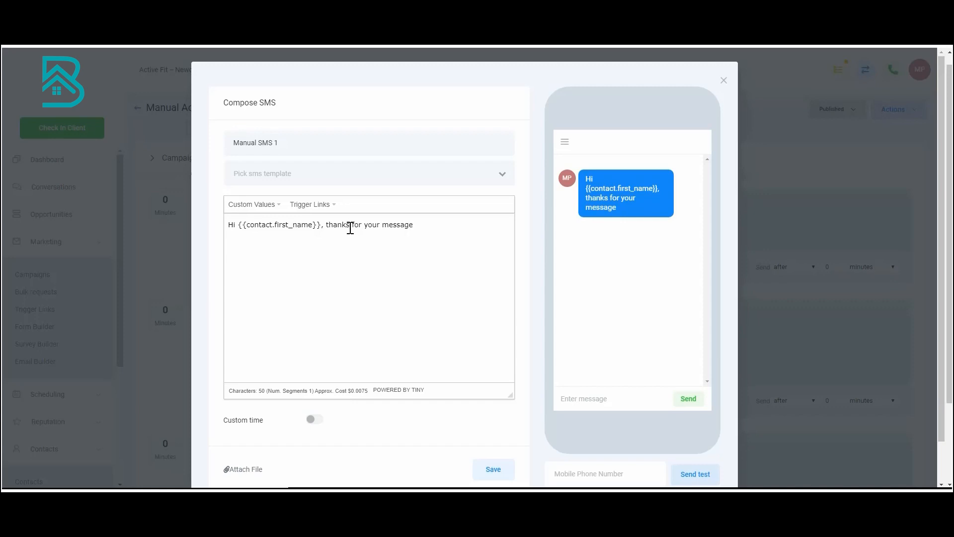
scroll(373, 297, down, 1)
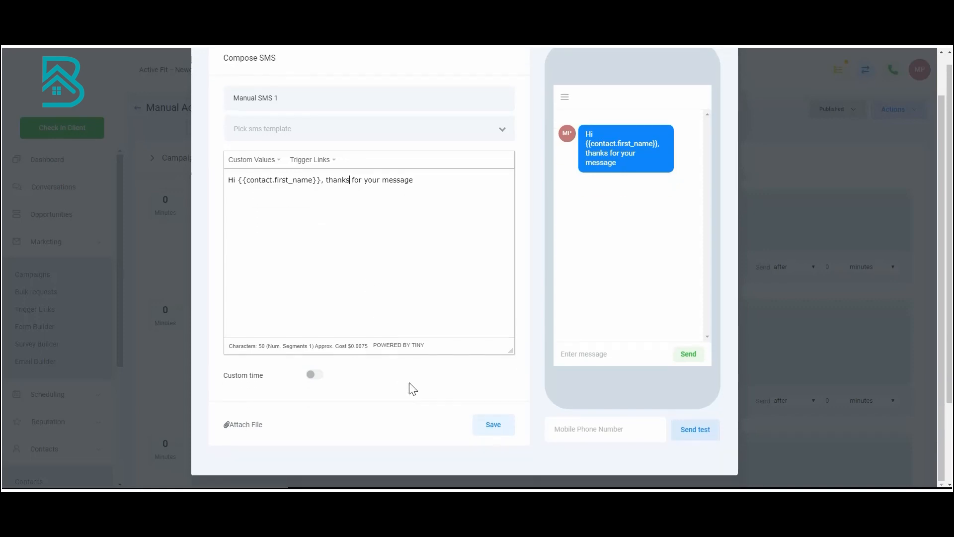
click(499, 430)
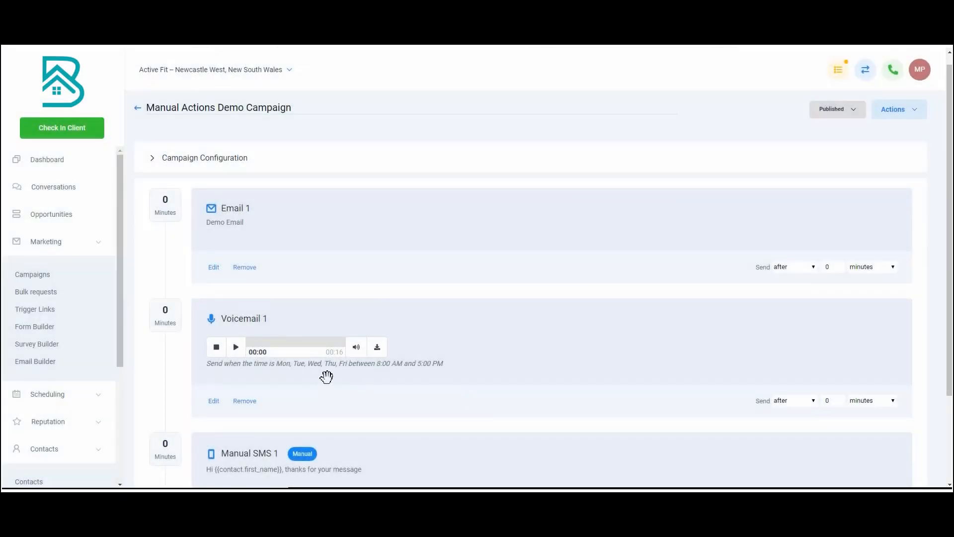
Add a manual call event at the end of the campaign
scroll(311, 401, down, 3)
click(215, 442)
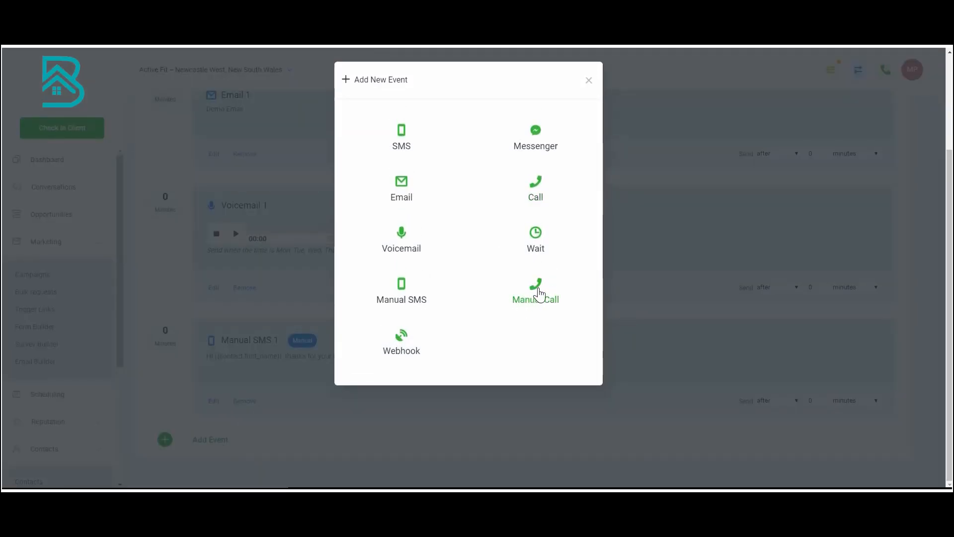
click(539, 287)
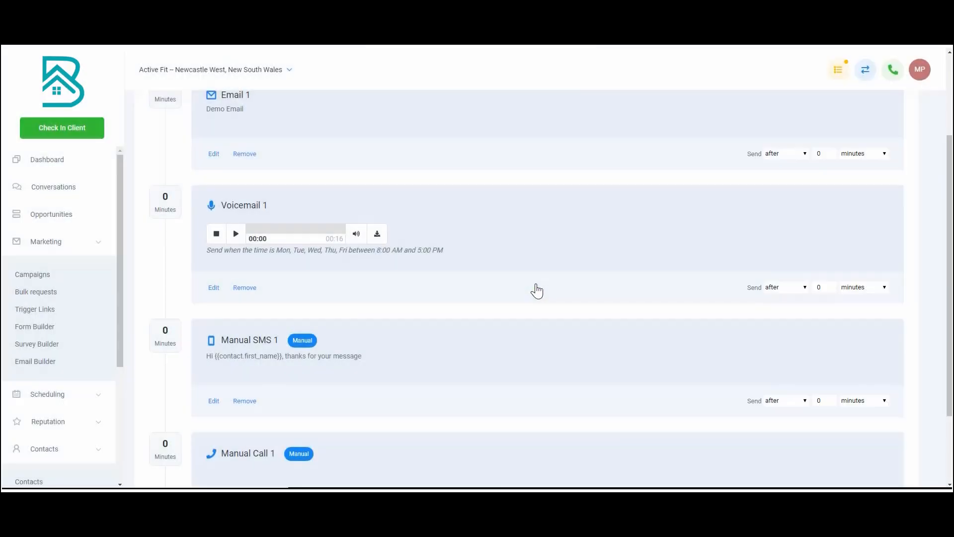
Review the campaign's sequence of email, voicemail, manual SMS and manual call events
scroll(413, 340, down, 2)
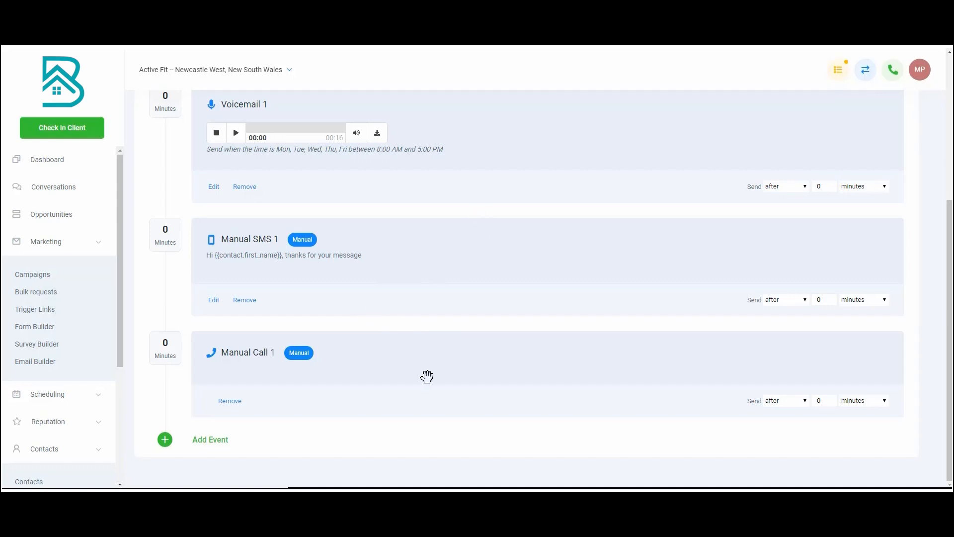
scroll(427, 377, up, 3)
scroll(427, 377, up, 1)
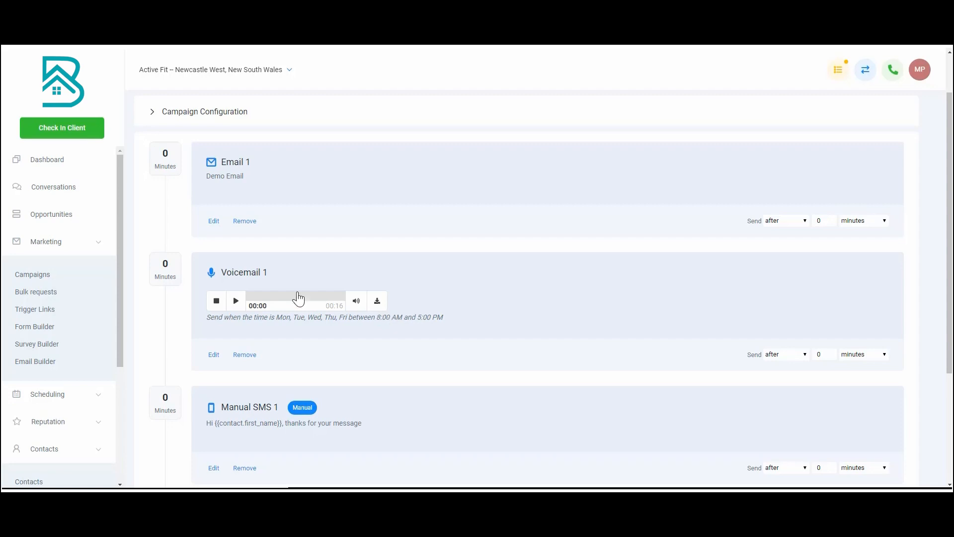
scroll(170, 335, down, 1)
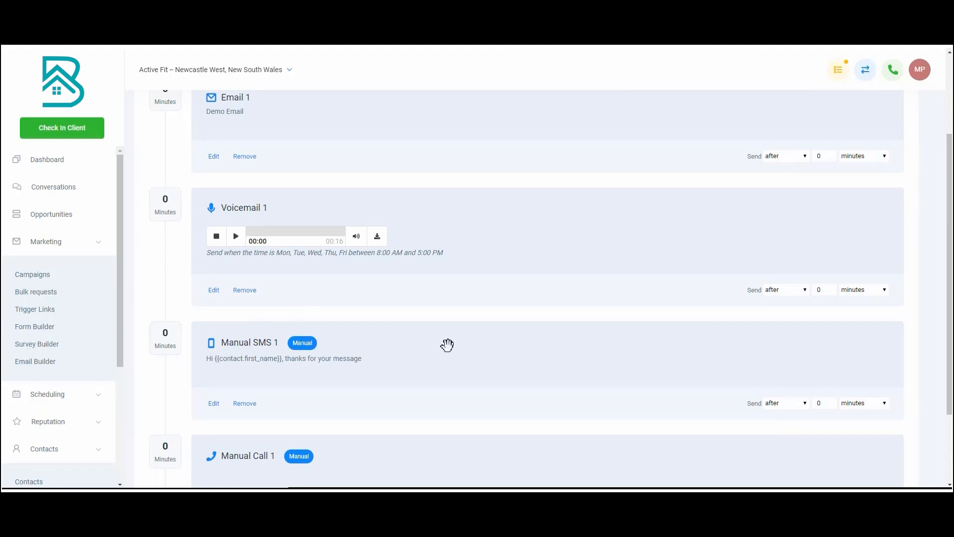
scroll(445, 345, down, 1)
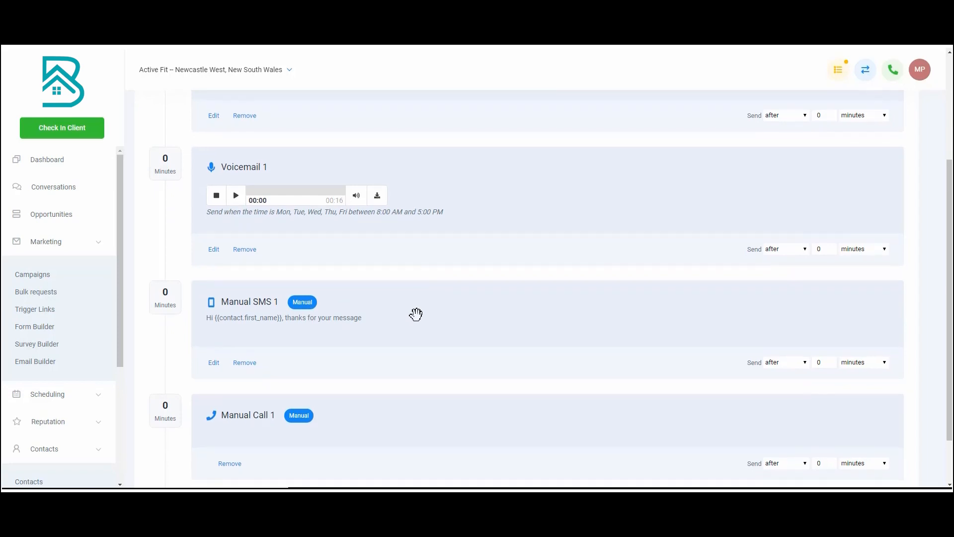
scroll(418, 313, down, 1)
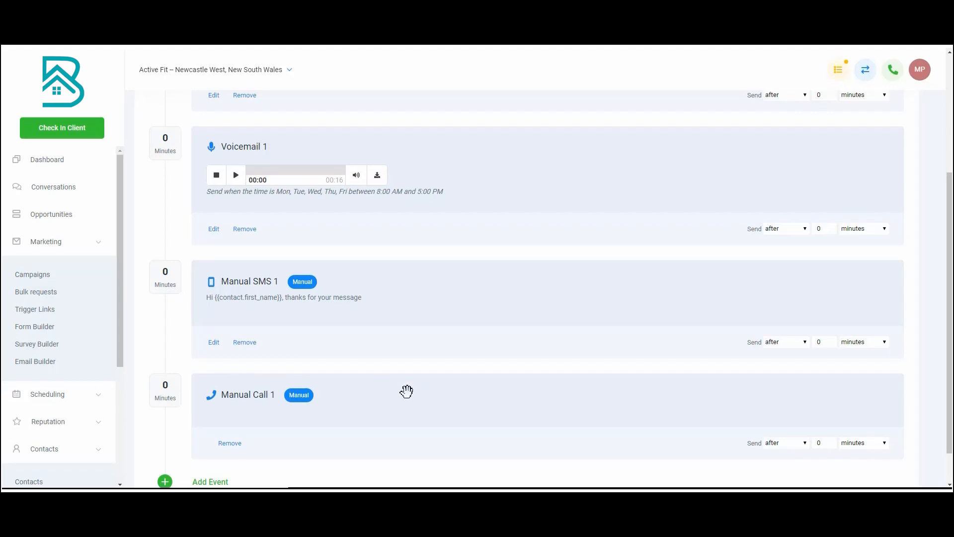
scroll(405, 388, down, 1)
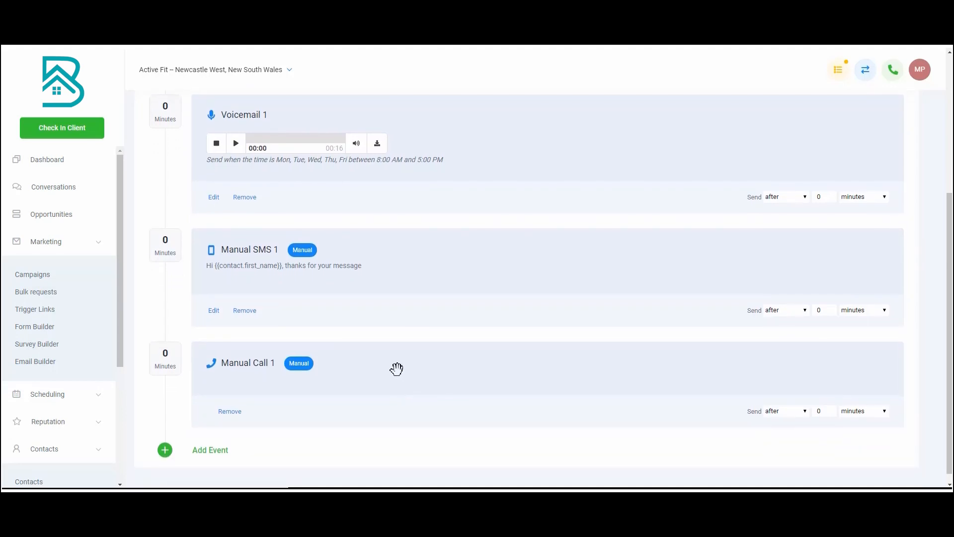
Set the manual call event to be sent after 1 minute
scroll(396, 368, up, 1)
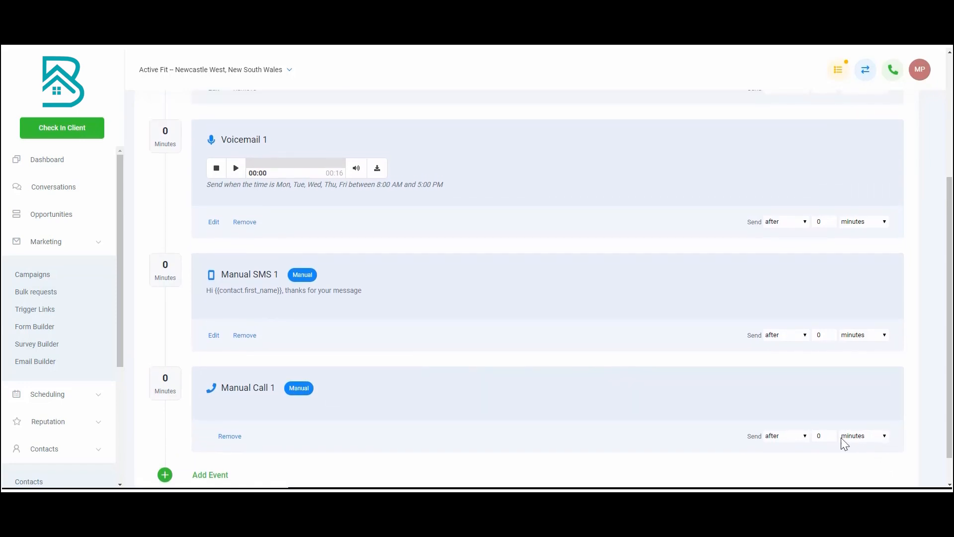
key(BackSpace)
text(1)
scroll(338, 328, up, 4)
scroll(320, 334, down, 2)
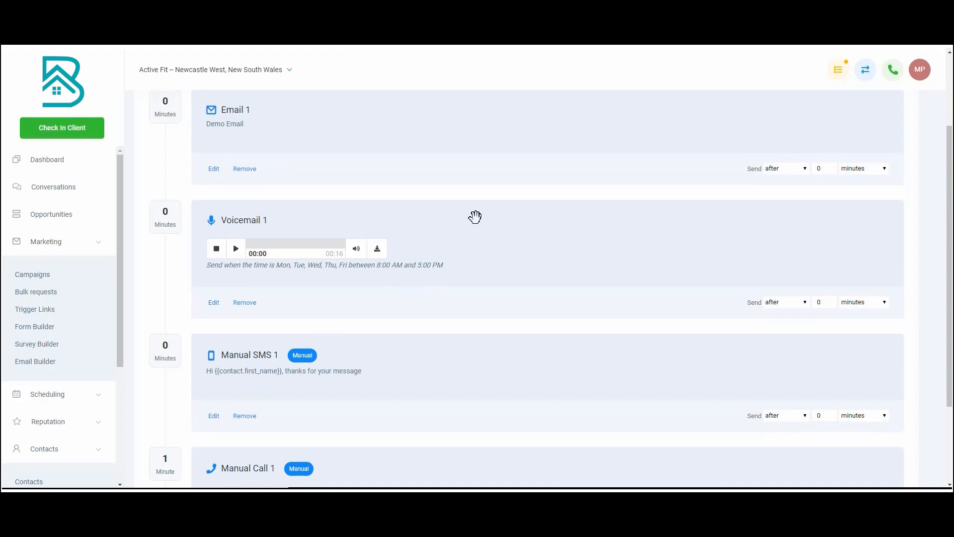
Turn off custom time for the voicemail event and save it
scroll(477, 215, up, 2)
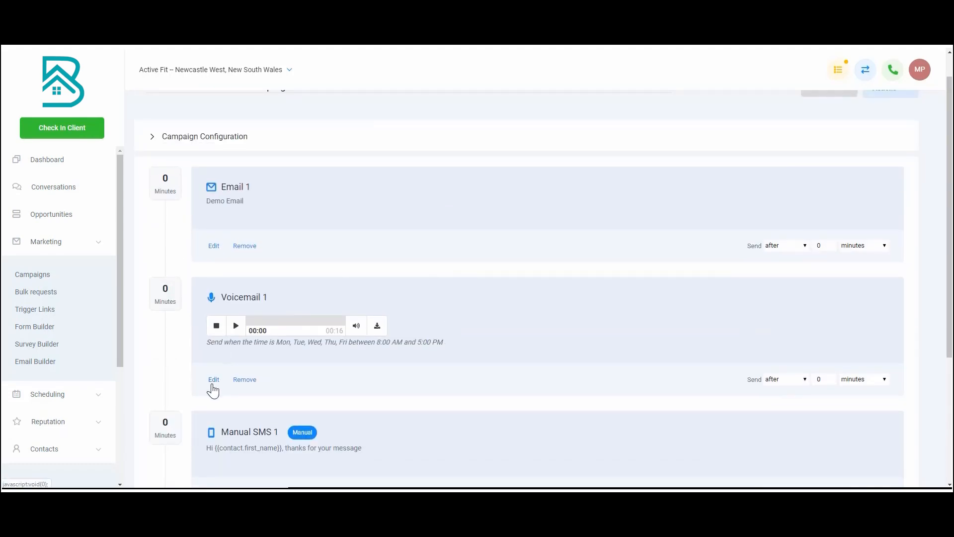
click(220, 376)
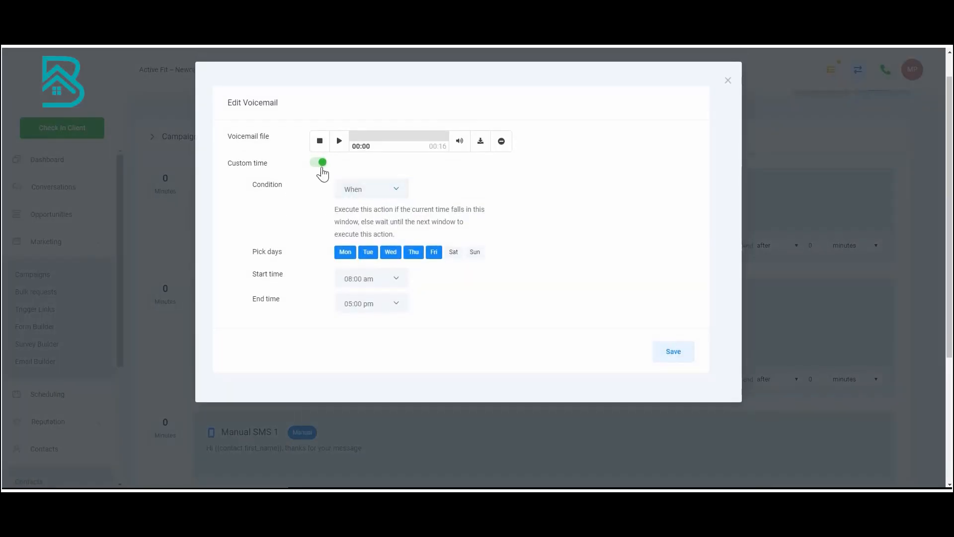
click(321, 167)
click(673, 214)
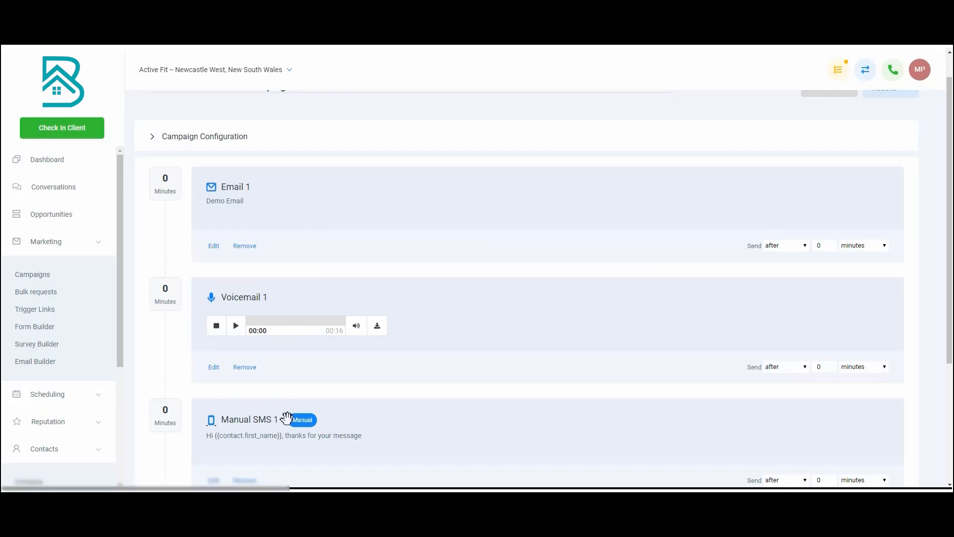
scroll(351, 396, down, 2)
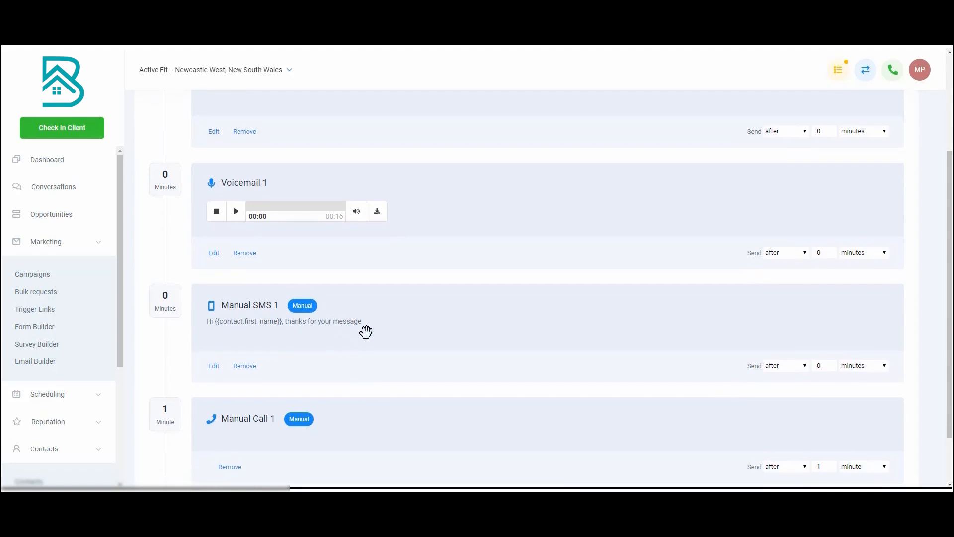
scroll(366, 331, up, 3)
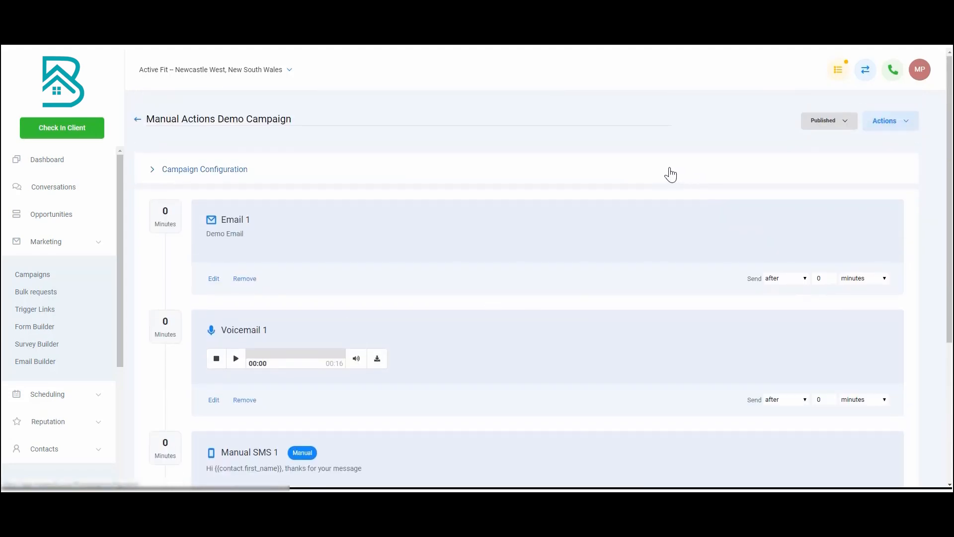
scroll(290, 214, down, 2)
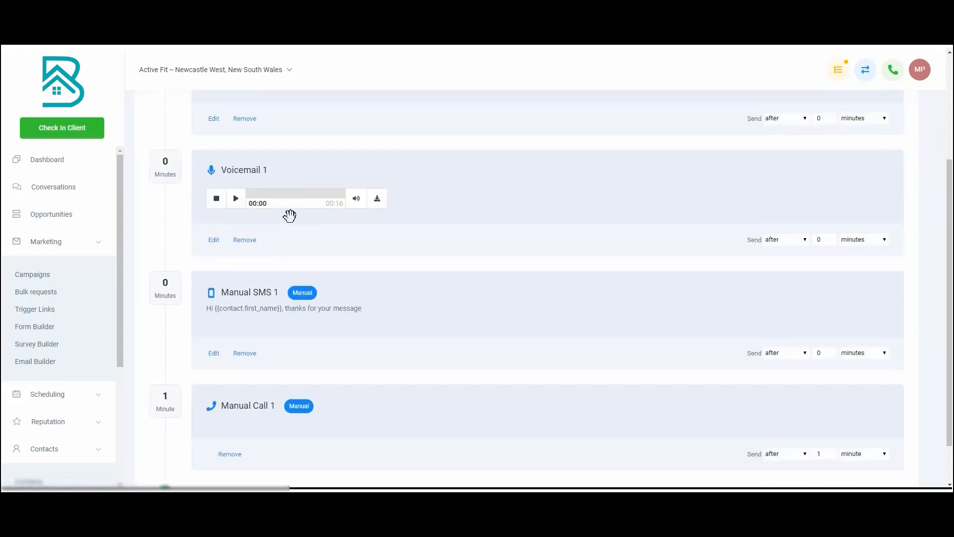
scroll(298, 233, down, 2)
scroll(315, 260, up, 4)
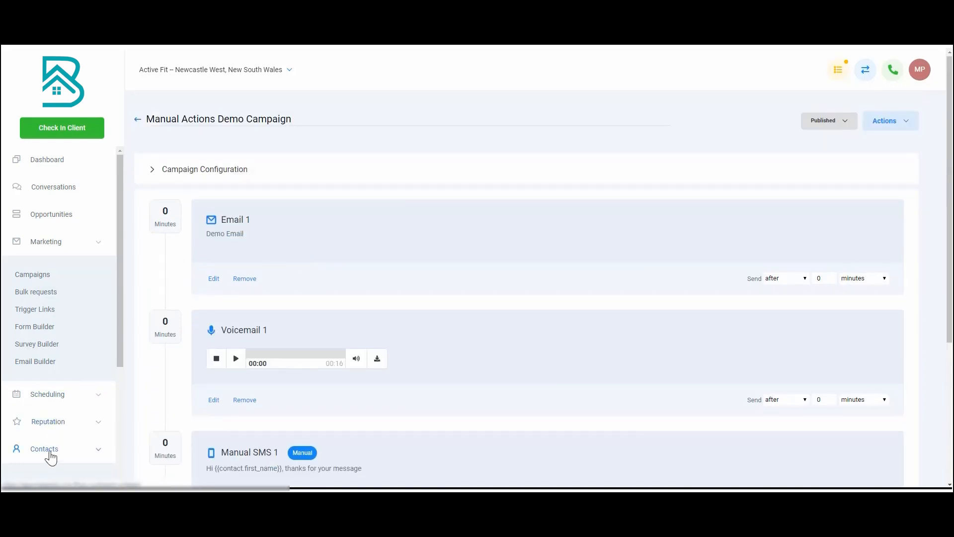
Search the contacts list by first name and open the matching contact added on 18 Jun 2019
scroll(249, 333, down, 2)
scroll(67, 450, down, 3)
click(56, 342)
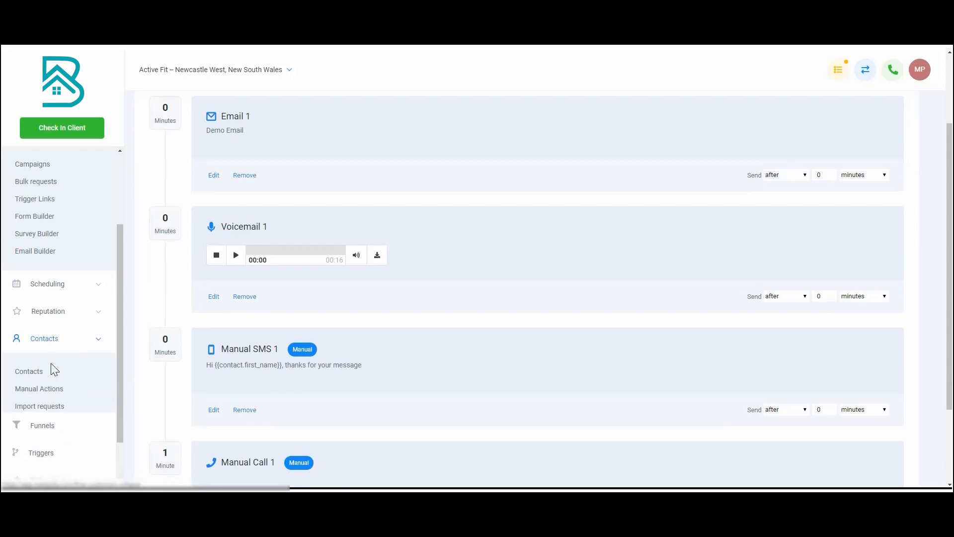
click(42, 378)
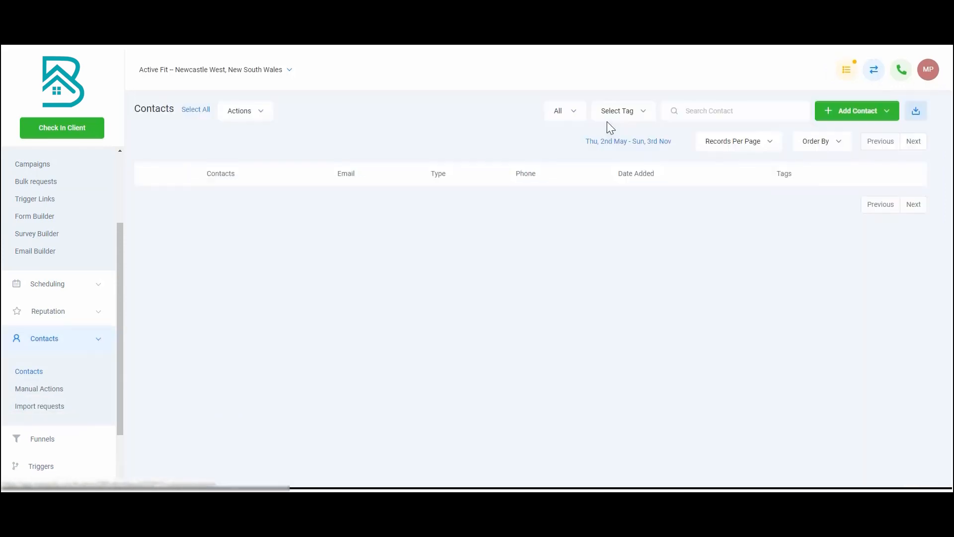
click(702, 117)
text(matt)
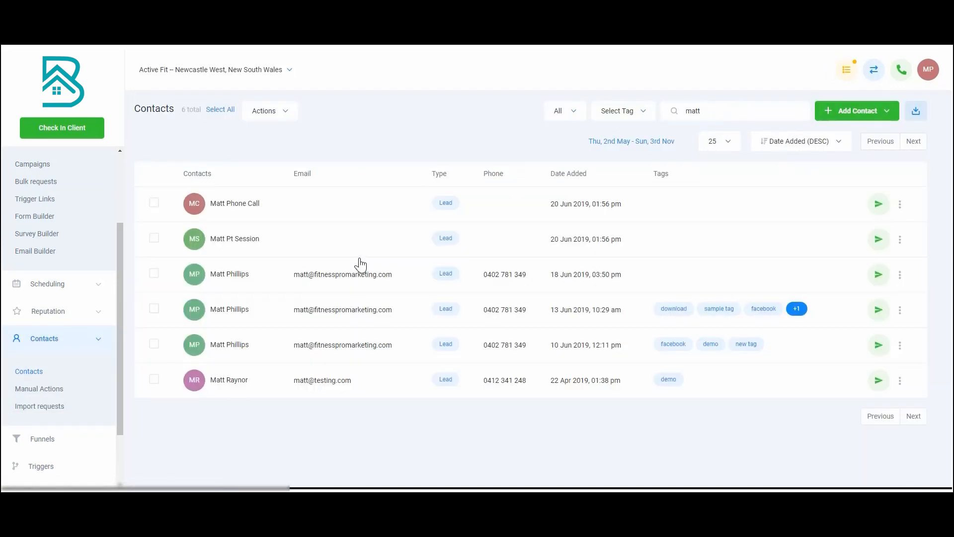
click(241, 279)
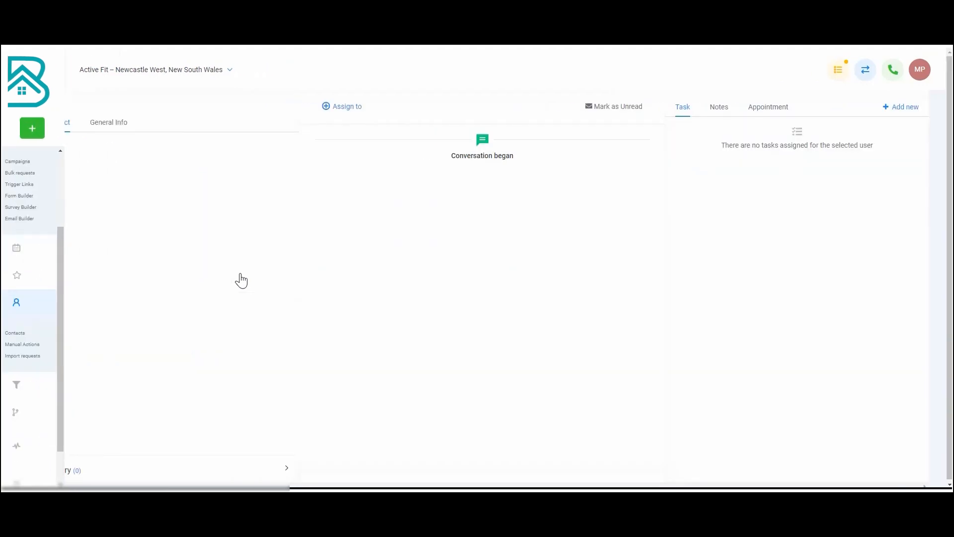
Add the contact to the active campaign Manual Actions Demo Campaign without setting an event start date
scroll(137, 241, down, 4)
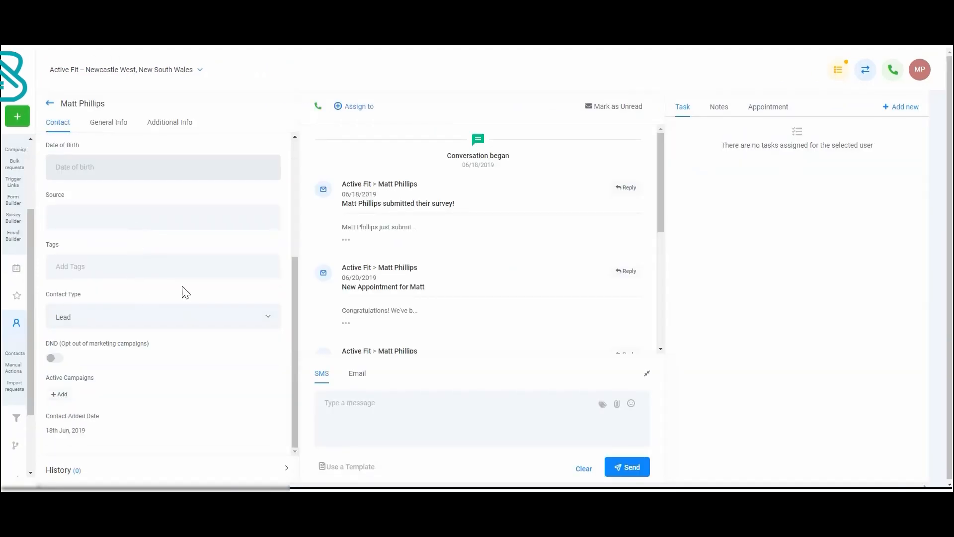
click(59, 394)
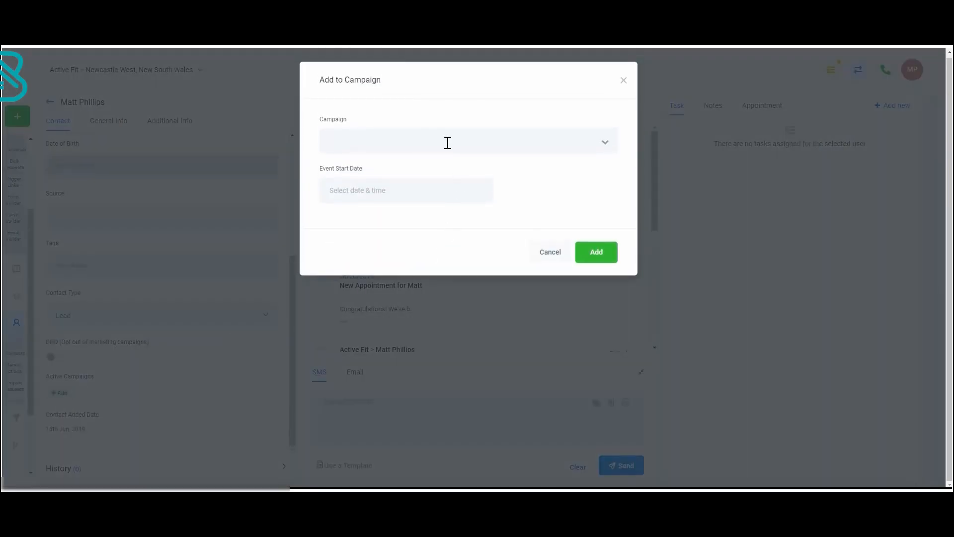
click(448, 143)
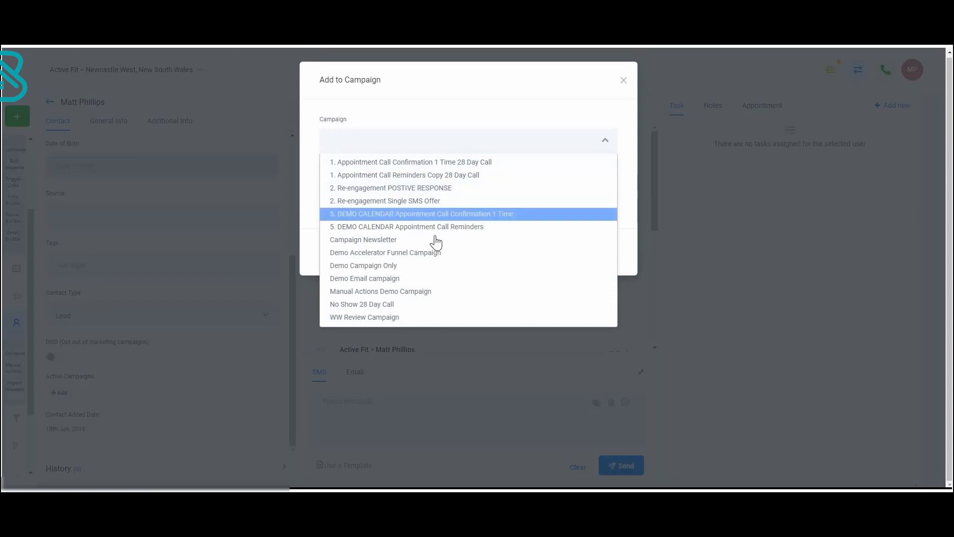
click(408, 293)
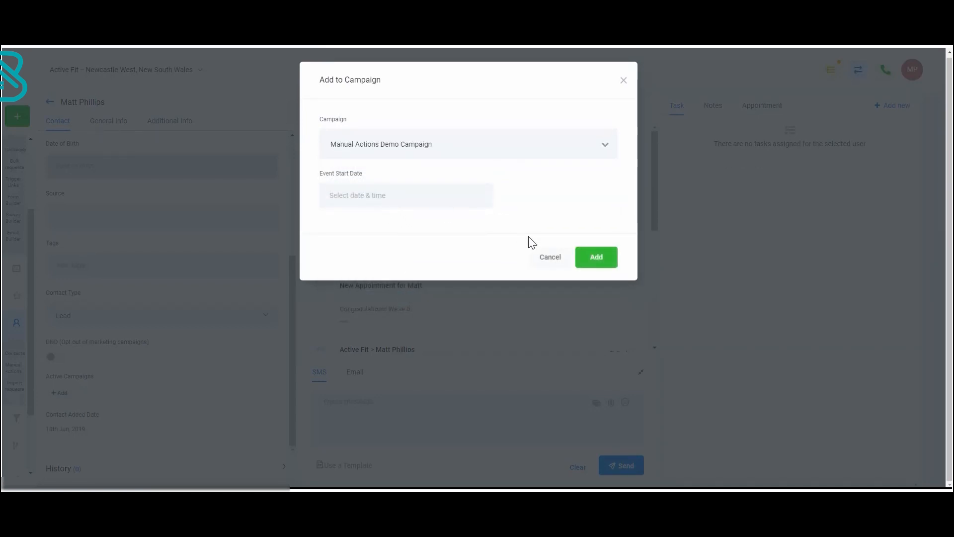
click(590, 262)
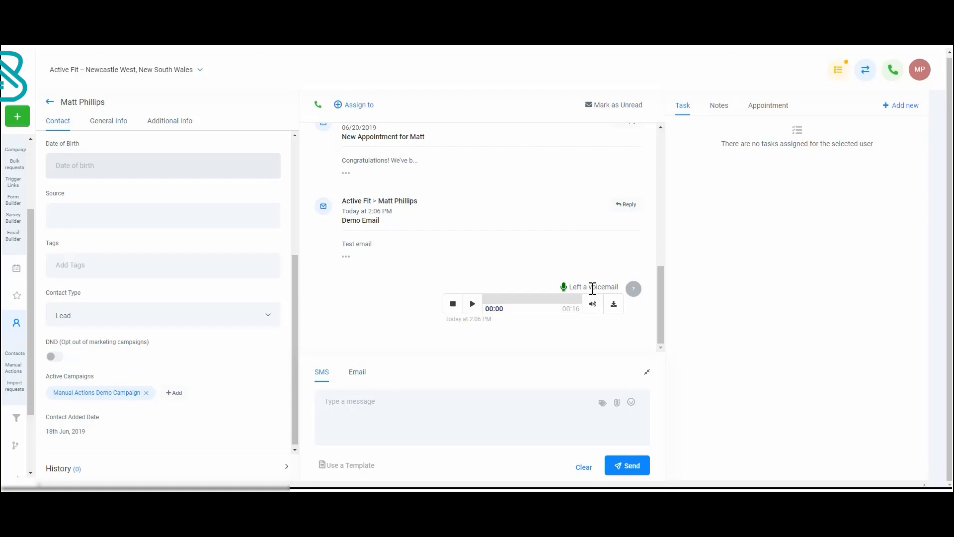
Play and pause the voicemail recording in the contact's conversation, and view the list of pending manual actions
click(473, 308)
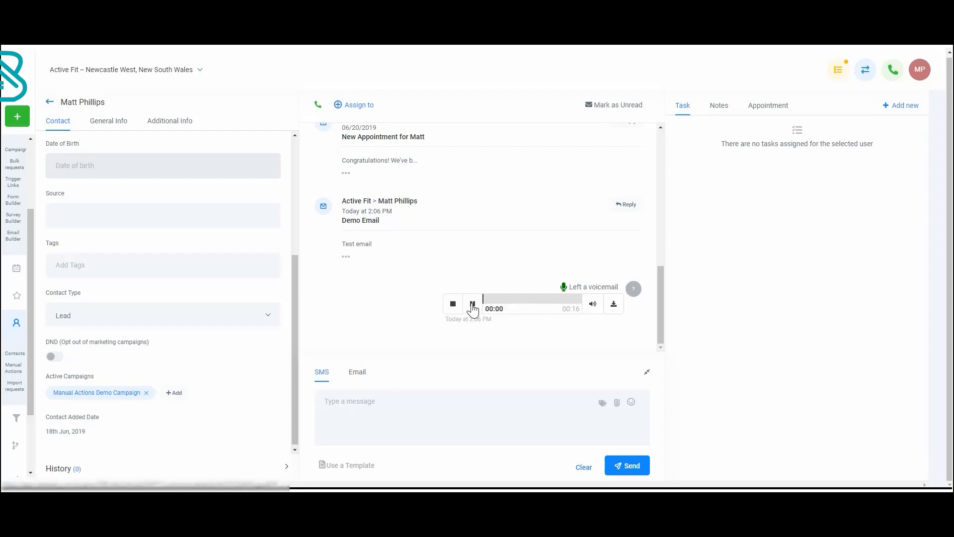
click(473, 306)
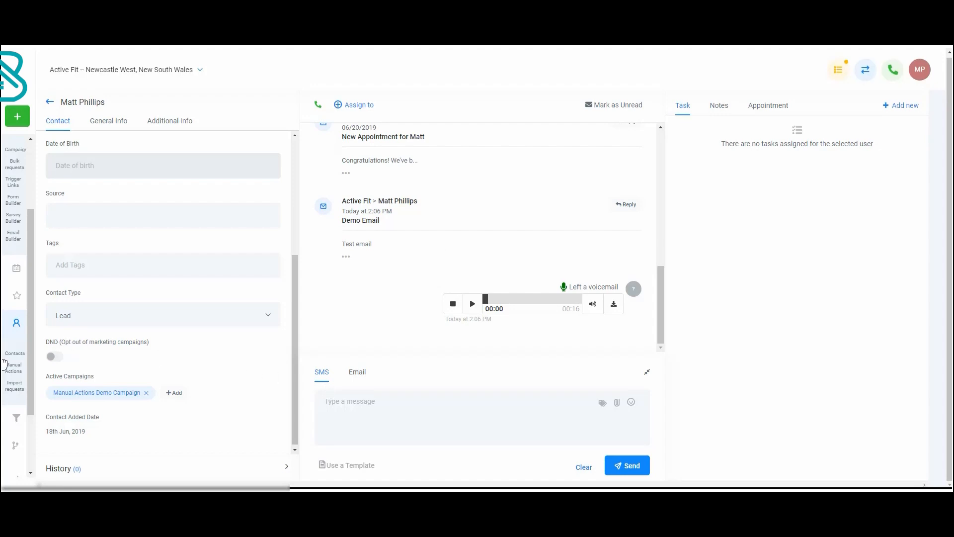
click(15, 374)
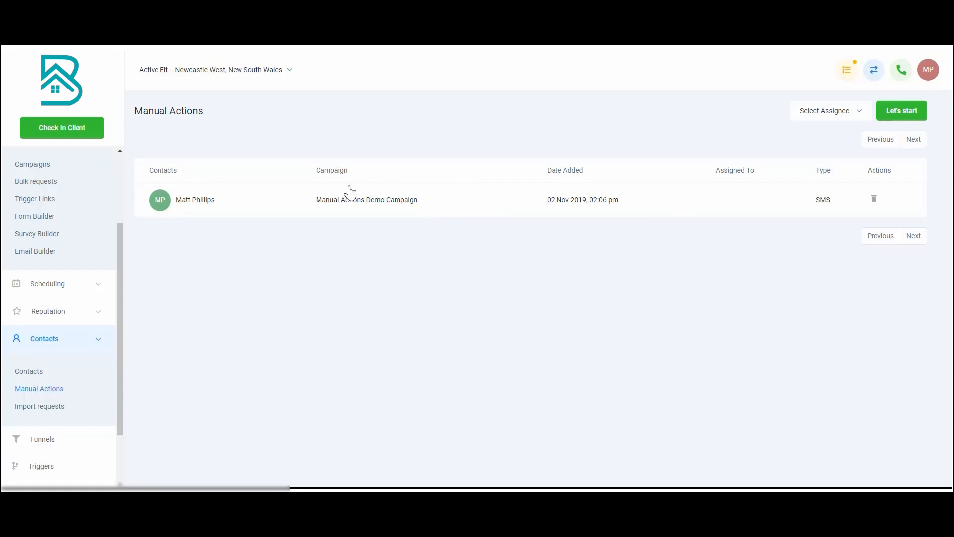
Open the enrolled contacts of Manual Actions Demo Campaign to check the contact's progress through the events
click(48, 167)
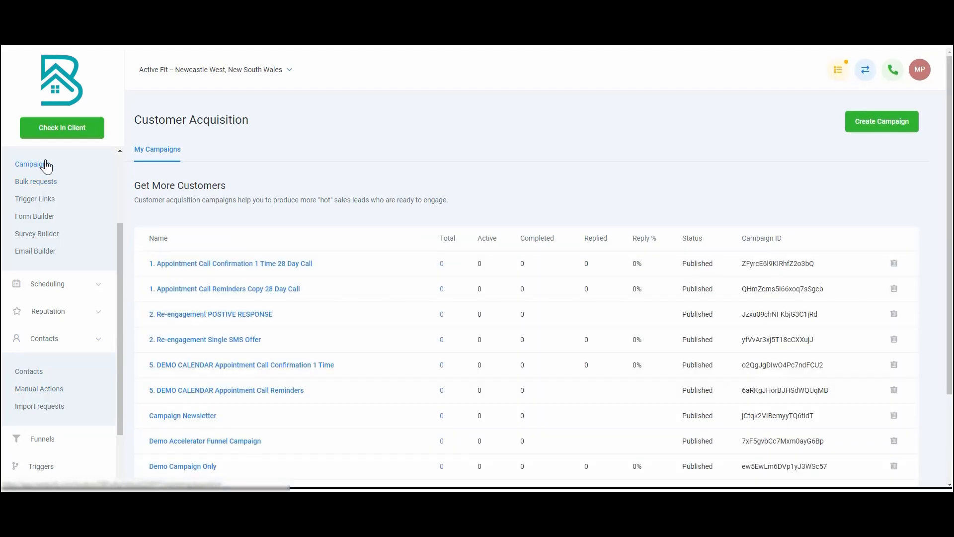
scroll(209, 376, down, 3)
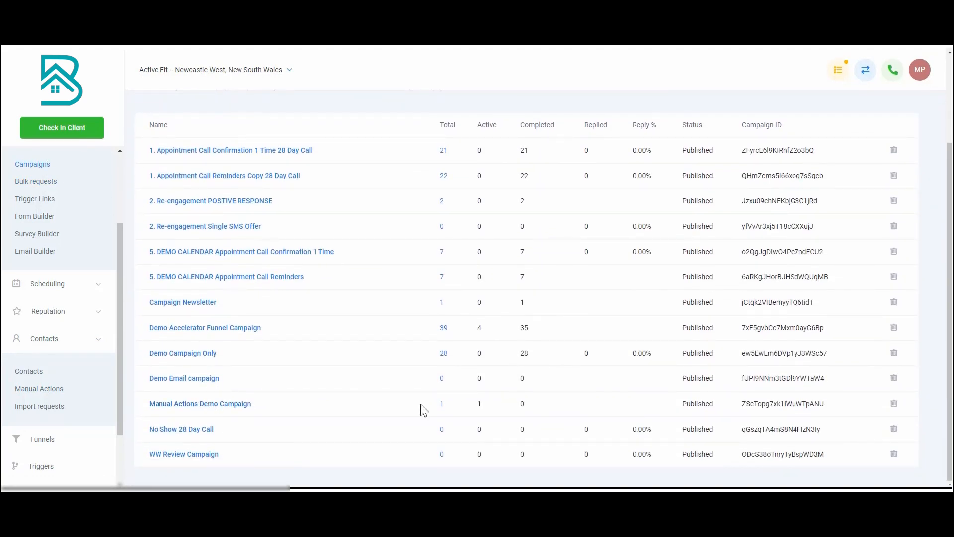
click(441, 405)
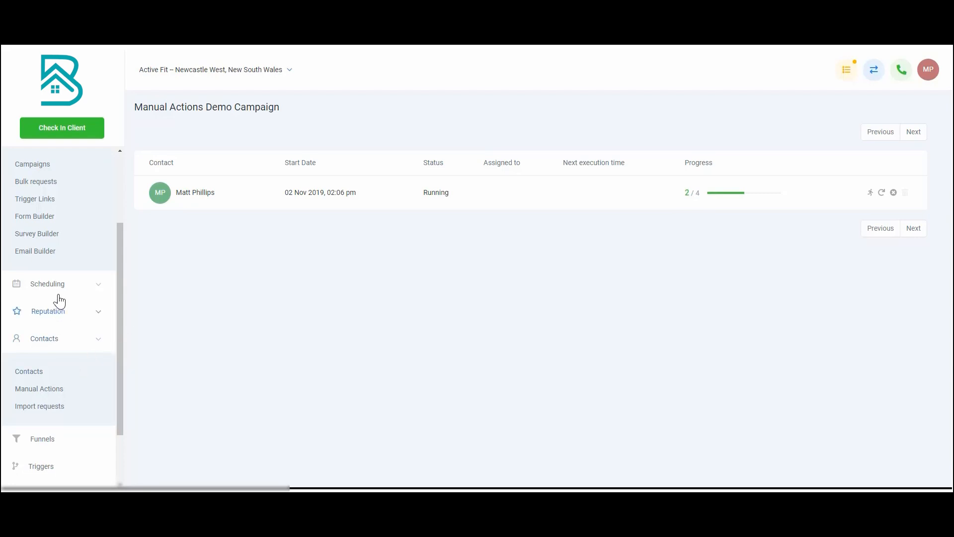
Start the pending manual SMS action, append ", send anything that I want to type." to the prefilled message and send it
click(38, 392)
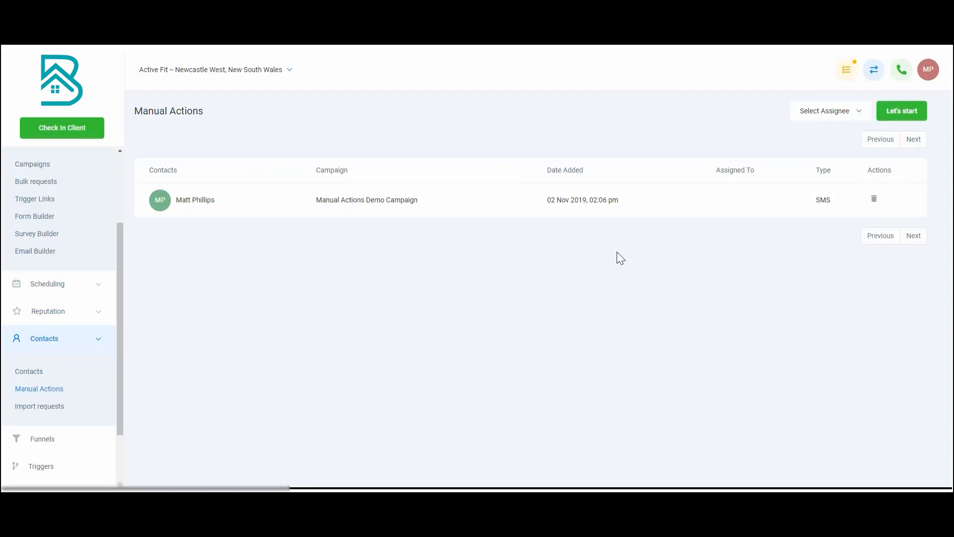
click(910, 118)
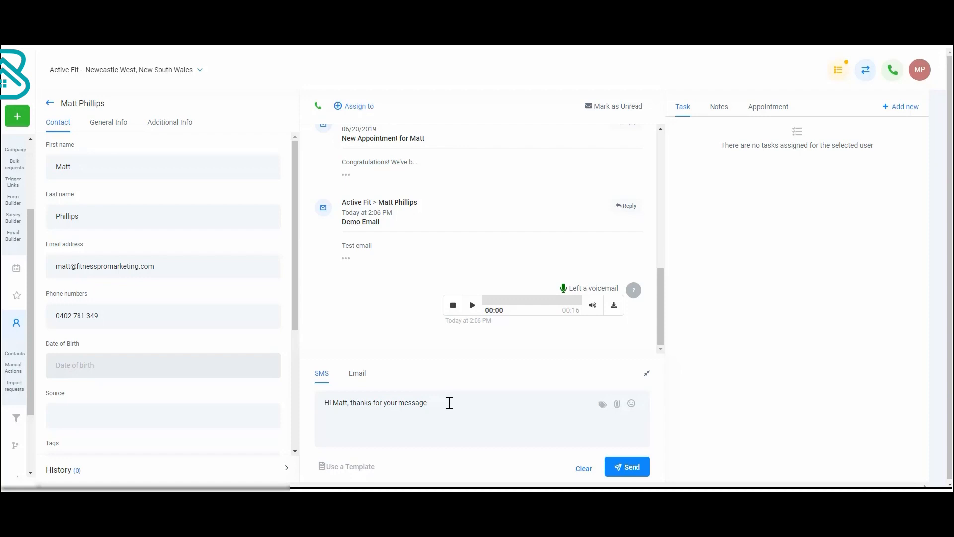
text(, send anything that I want to type.)
click(631, 467)
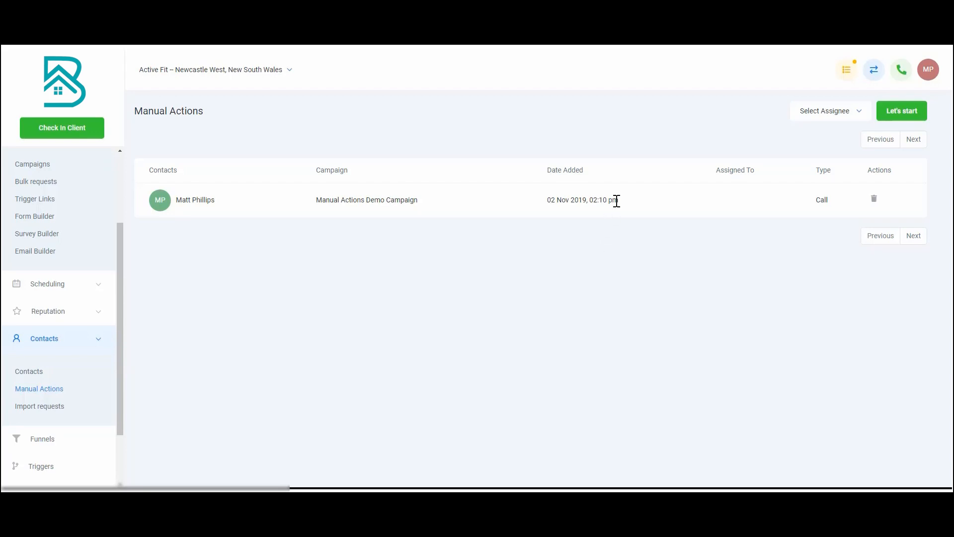
Start the pending manual call action, end the call to the contact and record its outcome as Voicemail
click(891, 117)
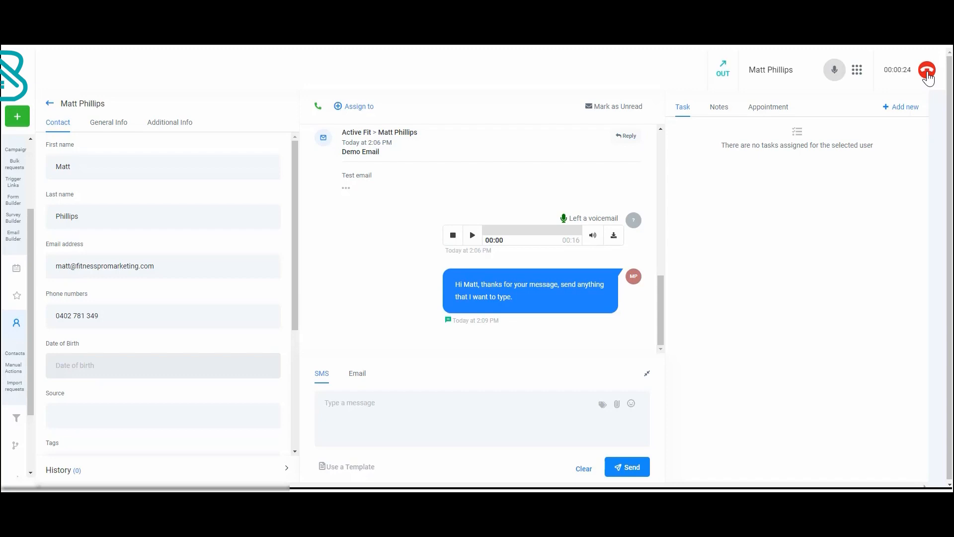
click(928, 74)
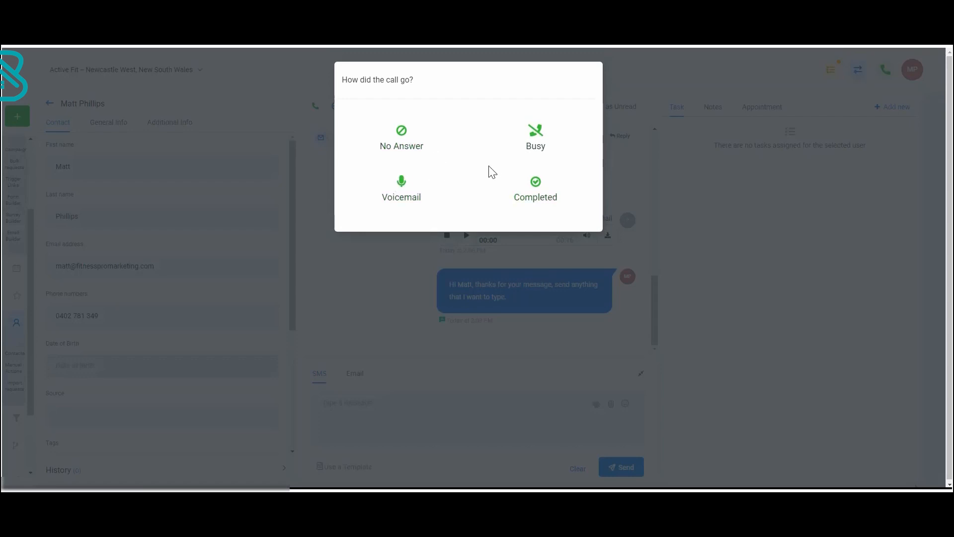
click(402, 188)
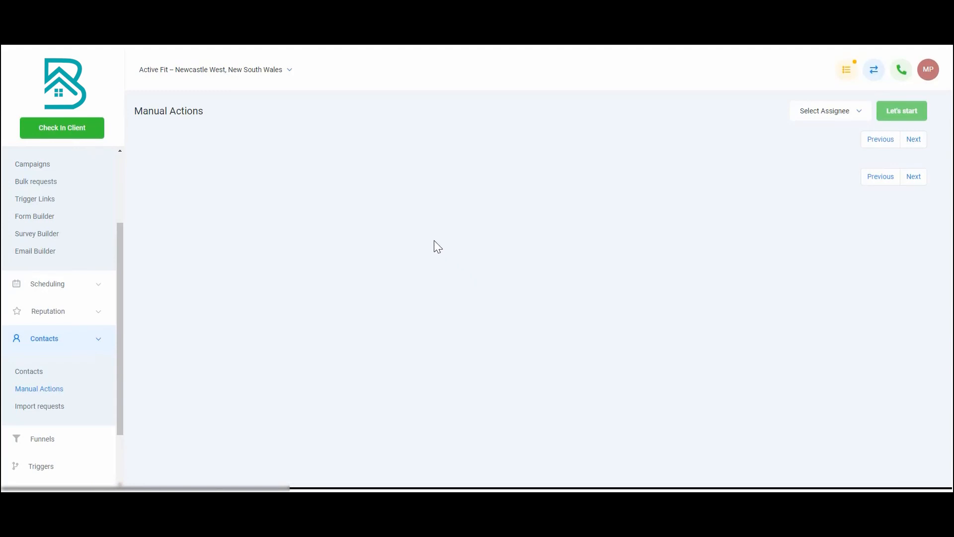